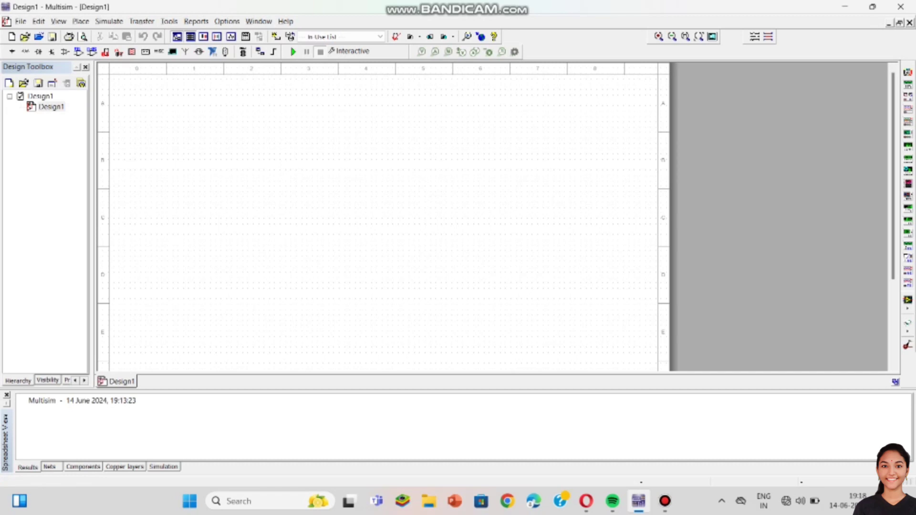
Browse the File menu and close it without choosing a command.
click(20, 21)
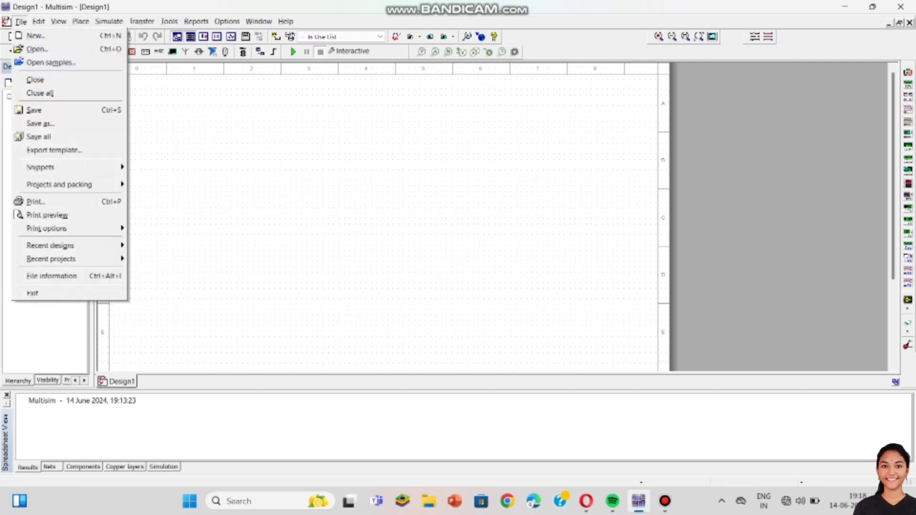
click(20, 22)
click(21, 21)
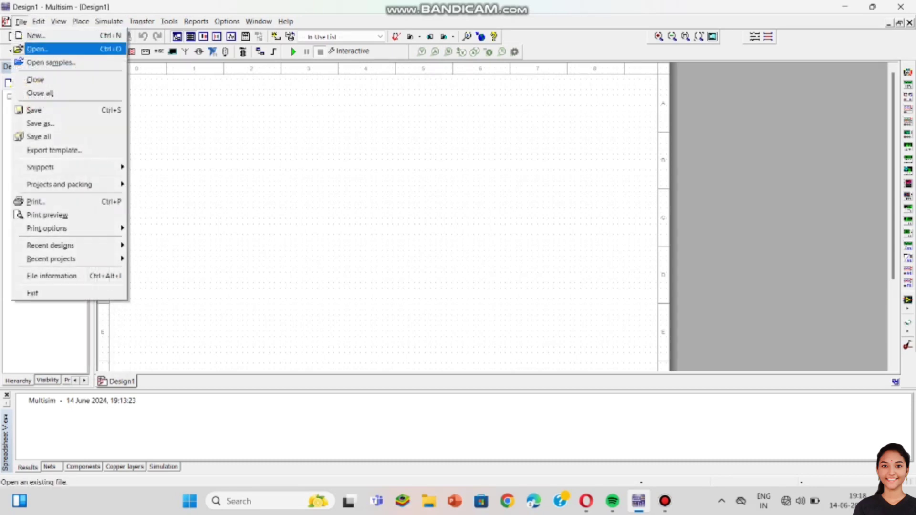
key(Down)
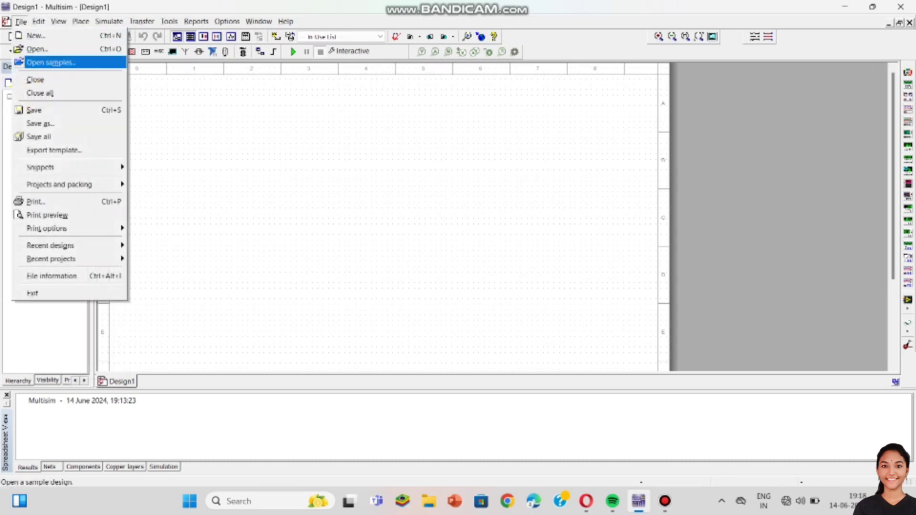
key(Up)
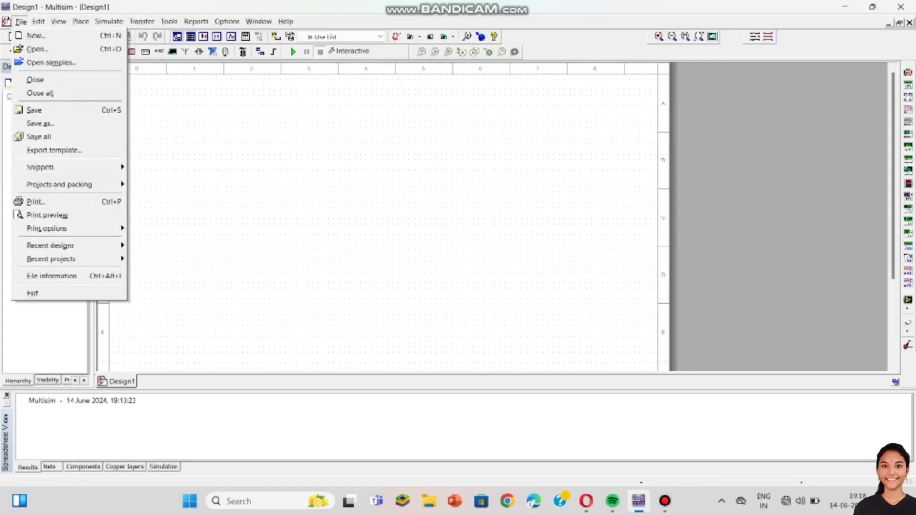
key(Escape)
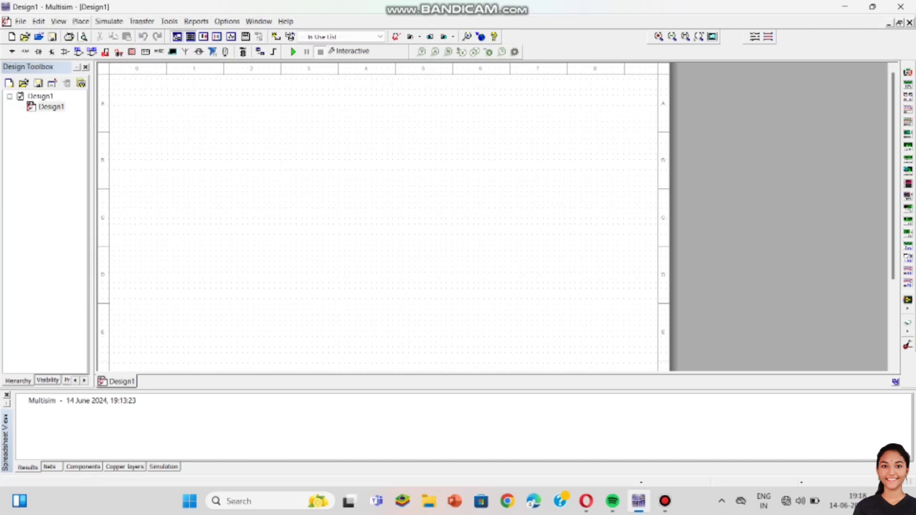
Search the component database for 1k, limited to the Basic group.
click(81, 21)
click(103, 35)
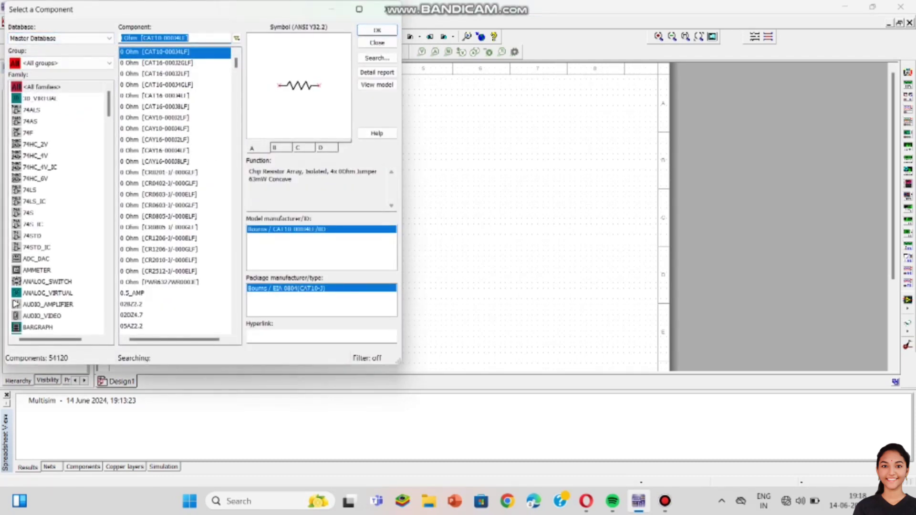
key(BackSpace)
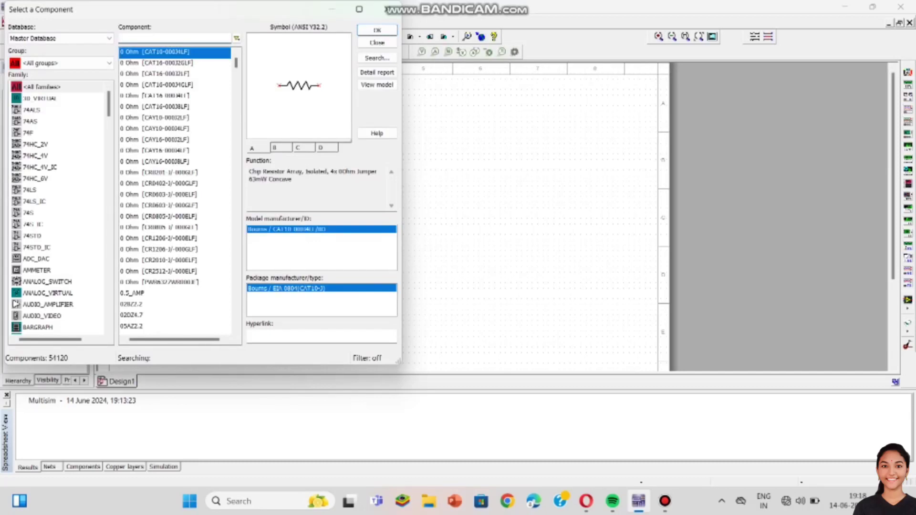
text(1k)
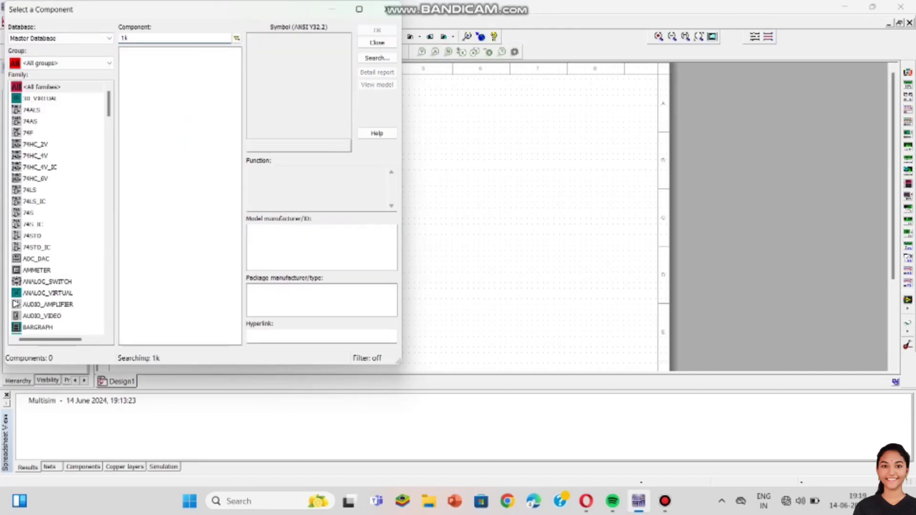
click(109, 63)
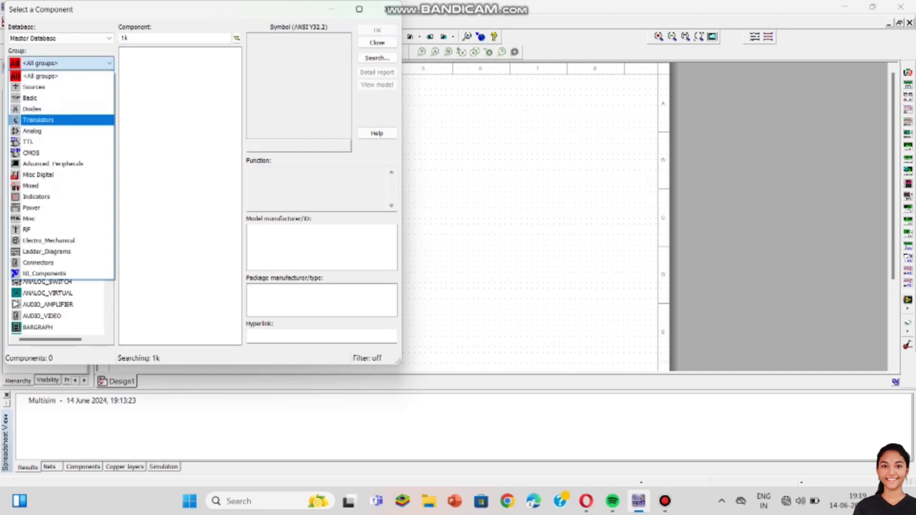
click(30, 97)
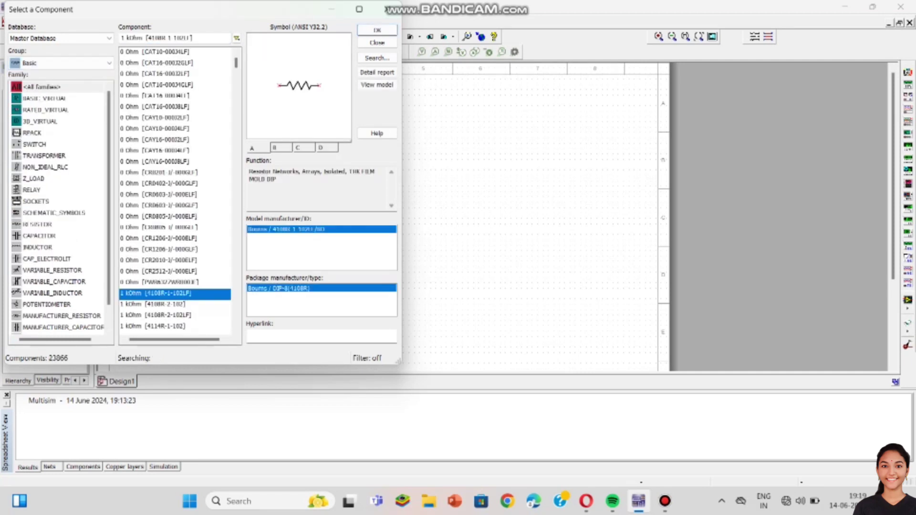
Place the 1k RESISTOR on the Design1 sheet as R1, then clear the search field.
click(38, 224)
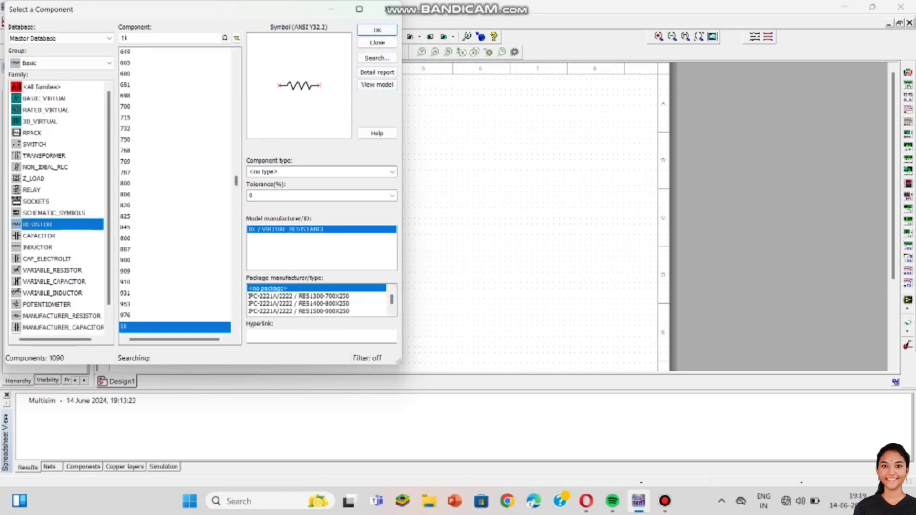
key(Return)
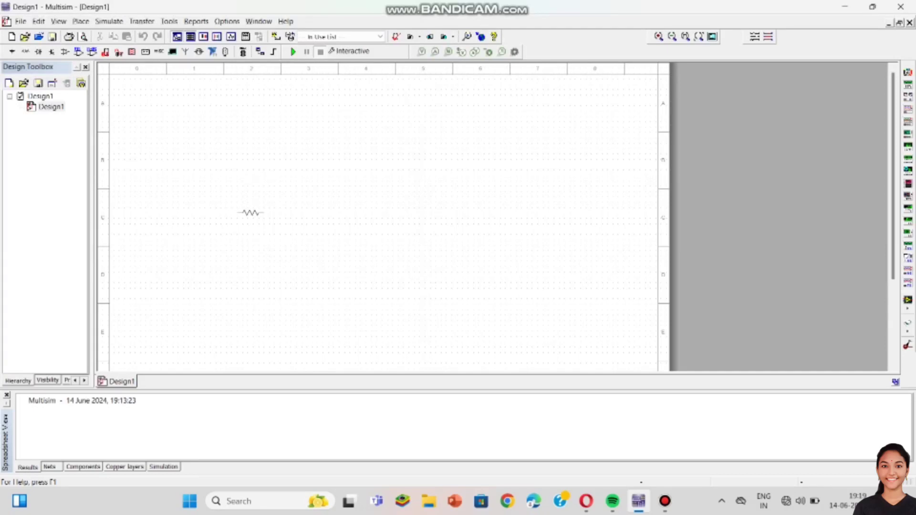
click(256, 202)
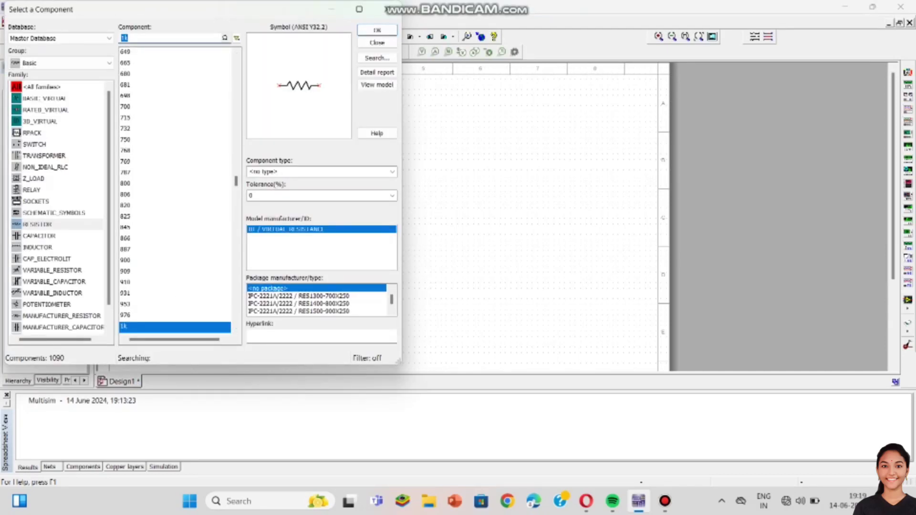
click(136, 38)
key(BackSpace)
key(BackSpace)
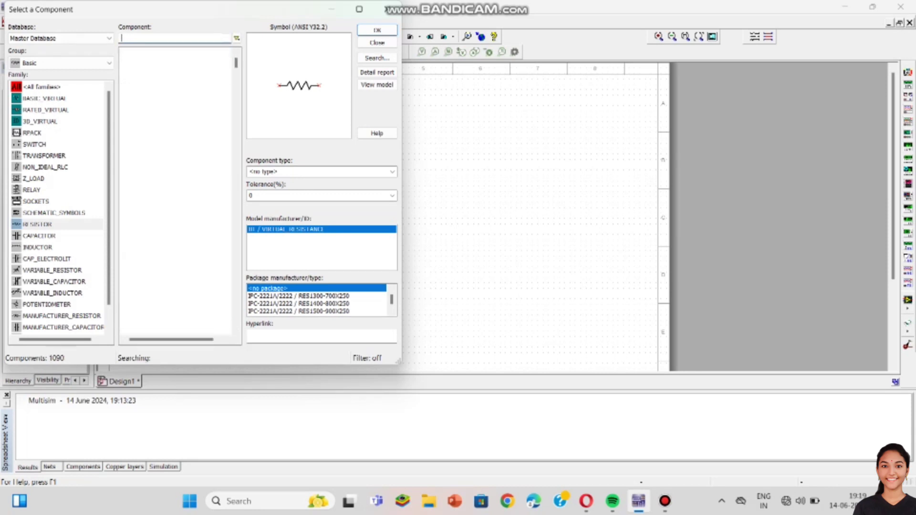
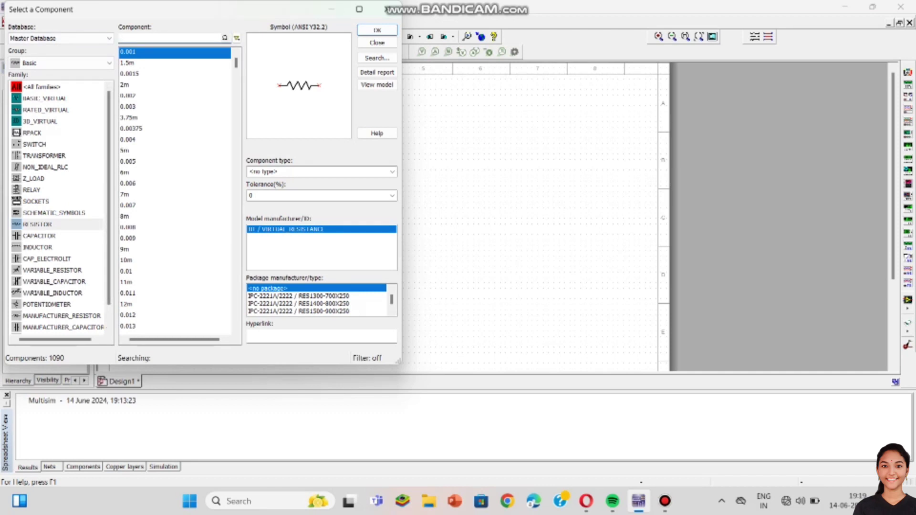
Switch the component picker's Group list to Sources.
click(62, 63)
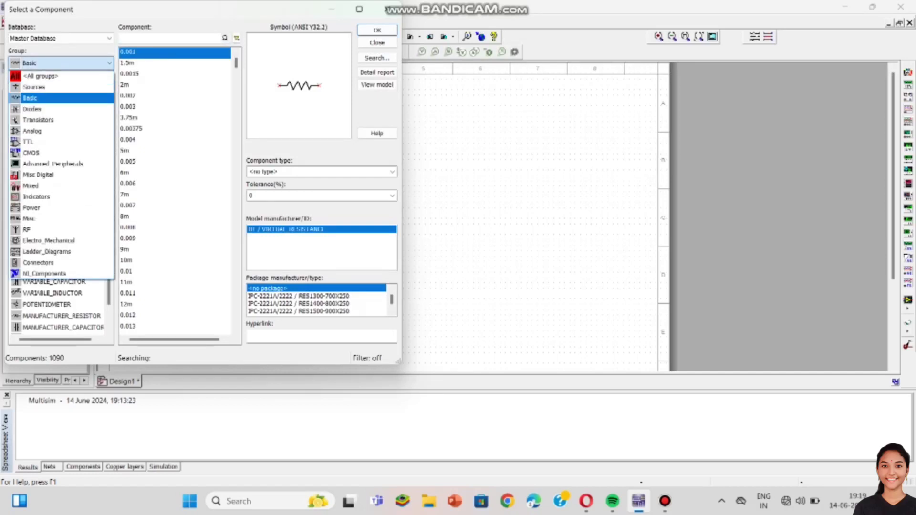
click(34, 86)
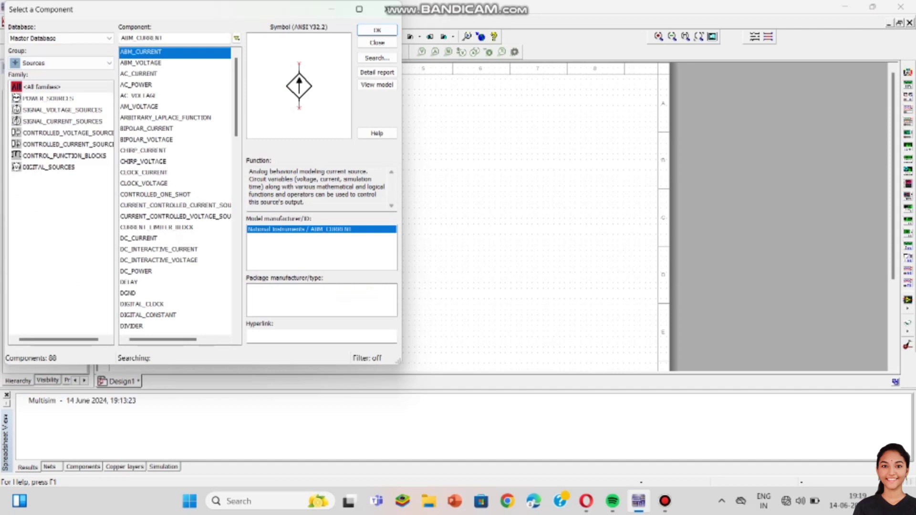
Place the DC_POWER source as V1 on the schematic near R1.
click(136, 272)
click(376, 30)
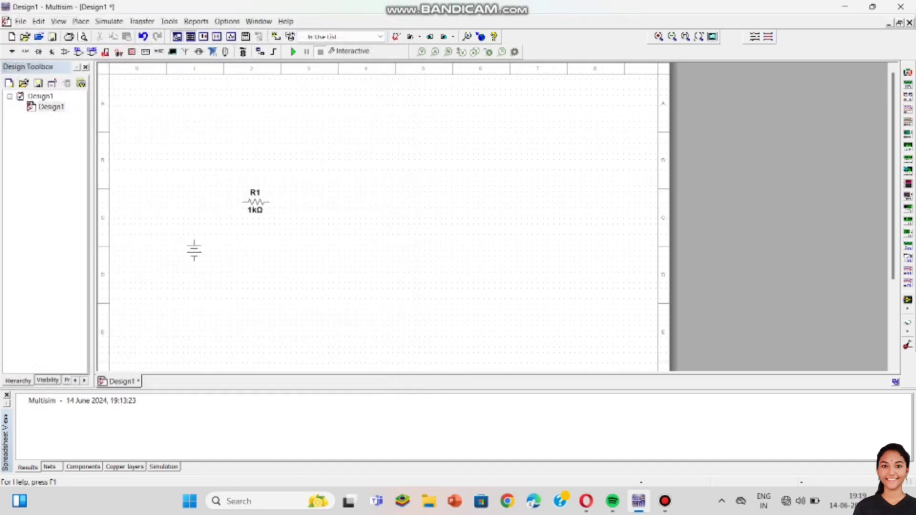
click(194, 250)
click(81, 21)
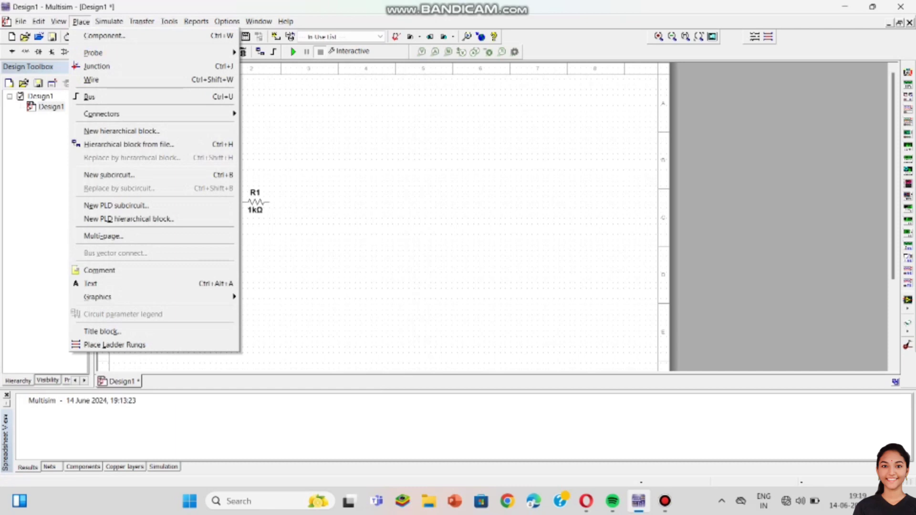
key(Down)
key(Return)
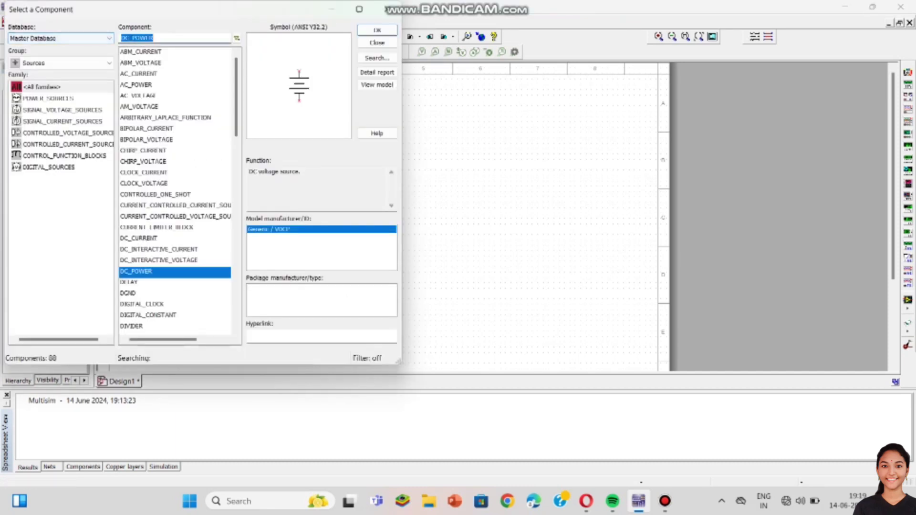
key(Return)
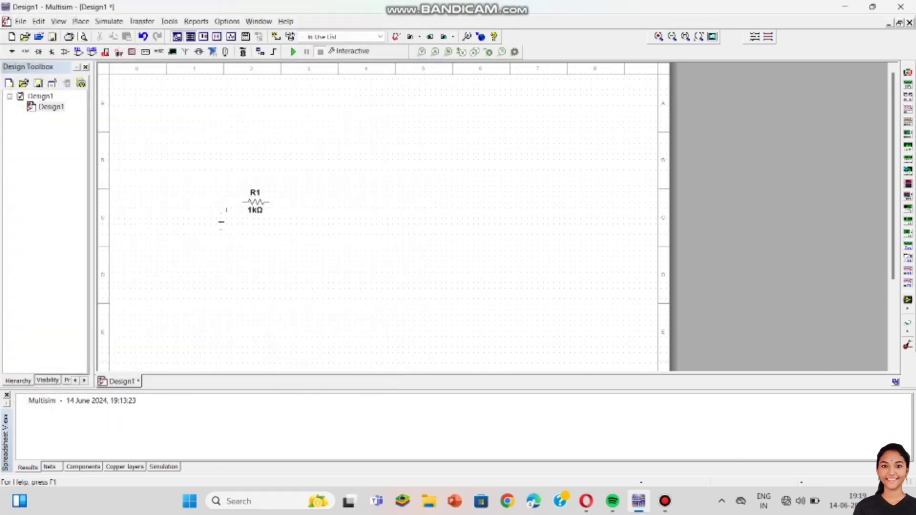
click(194, 238)
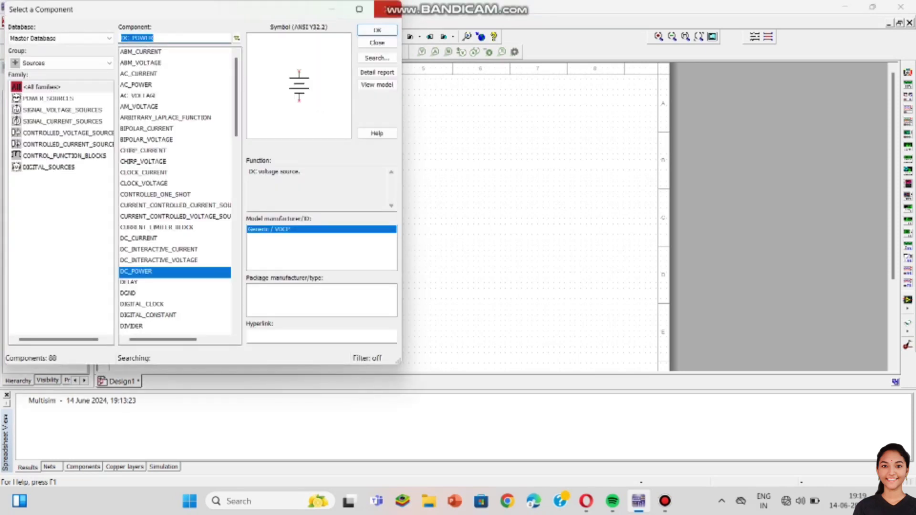
Clear the component search text and set the group to All groups.
click(166, 38)
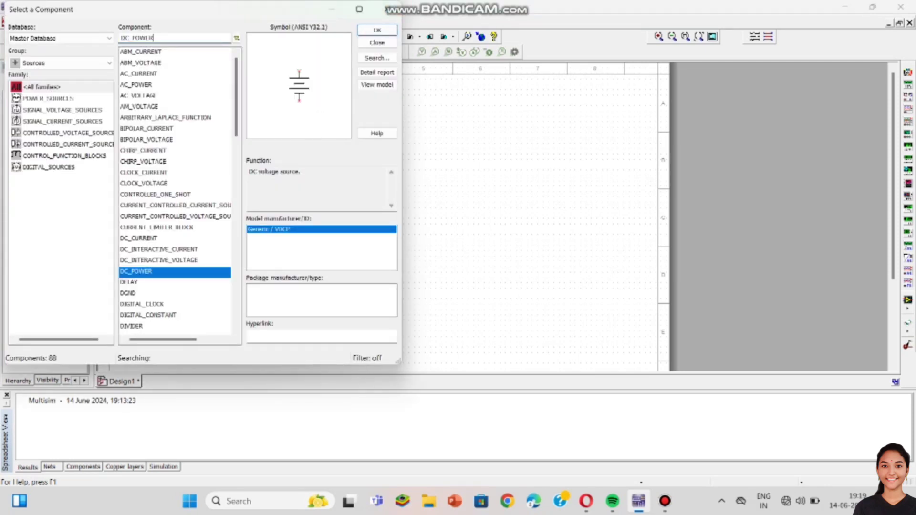
key(BackSpace)
key(BackSpace)
key(BackSpace)
key(BackSpace)
key(BackSpace)
key(BackSpace)
key(BackSpace)
key(BackSpace)
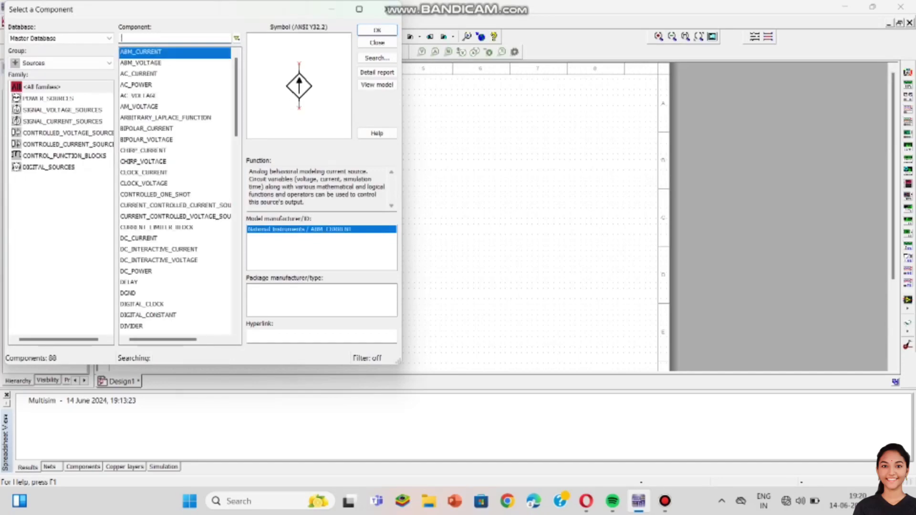
click(61, 63)
Search 1n4007 and place a vertically rotated 1N4007G diode as D1 right of R1.
click(41, 76)
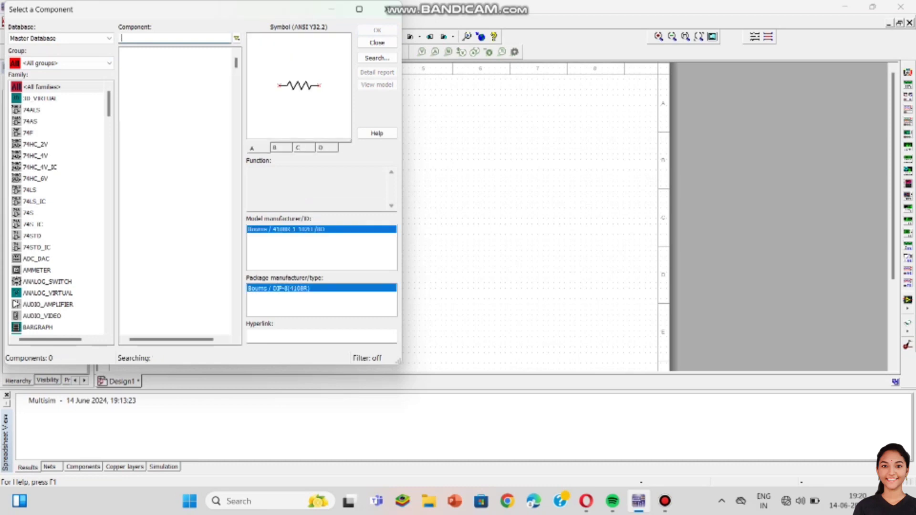
text(1n)
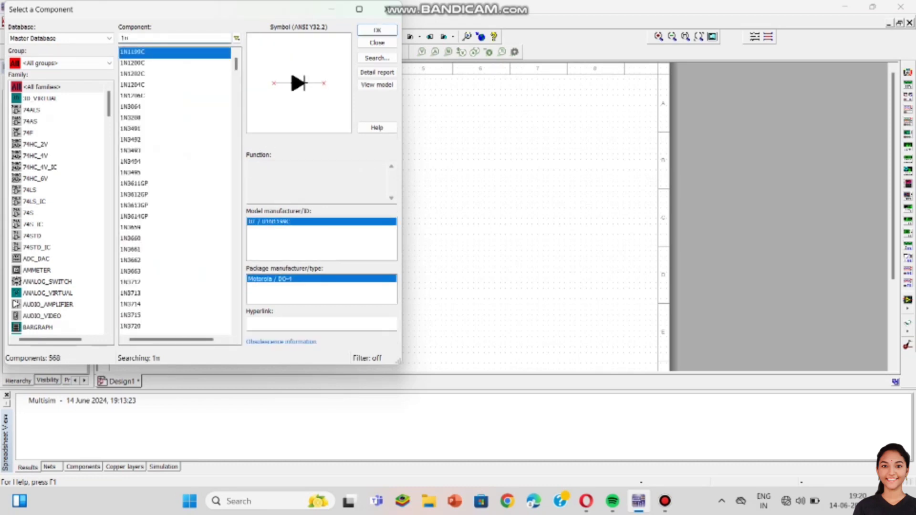
text(4)
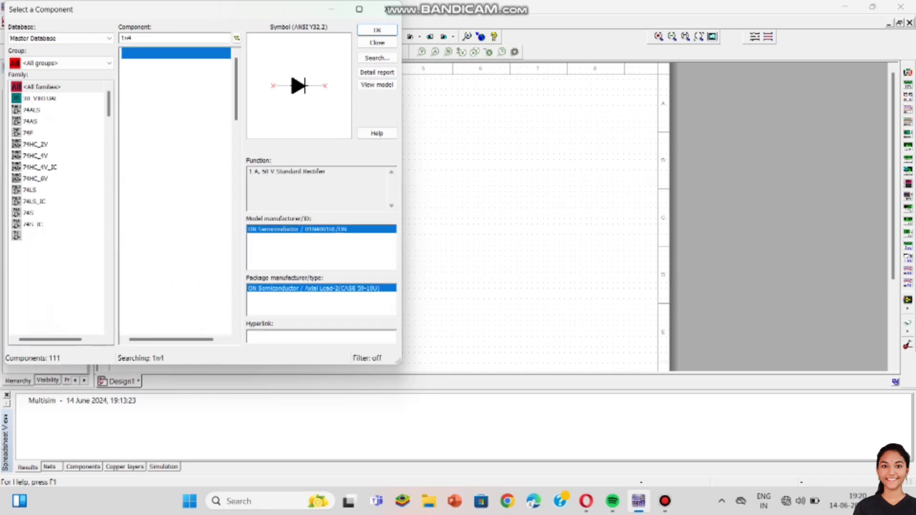
text(00)
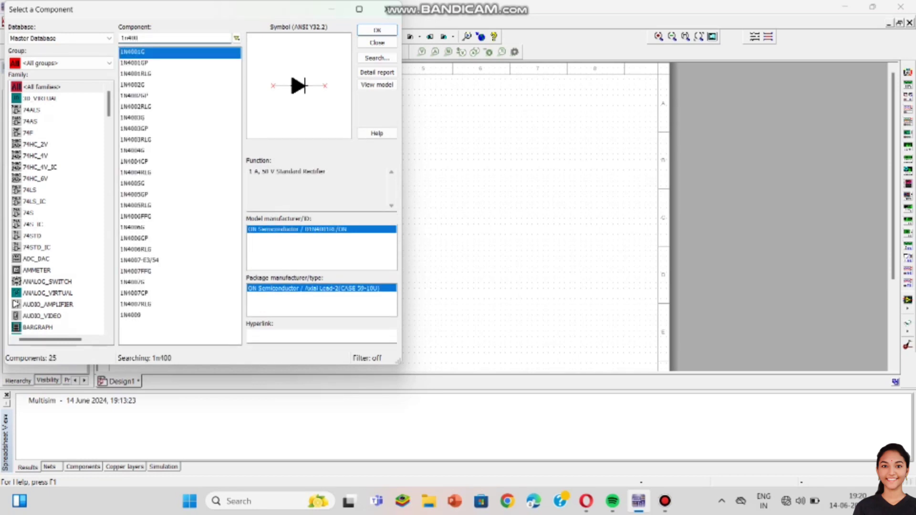
text(7)
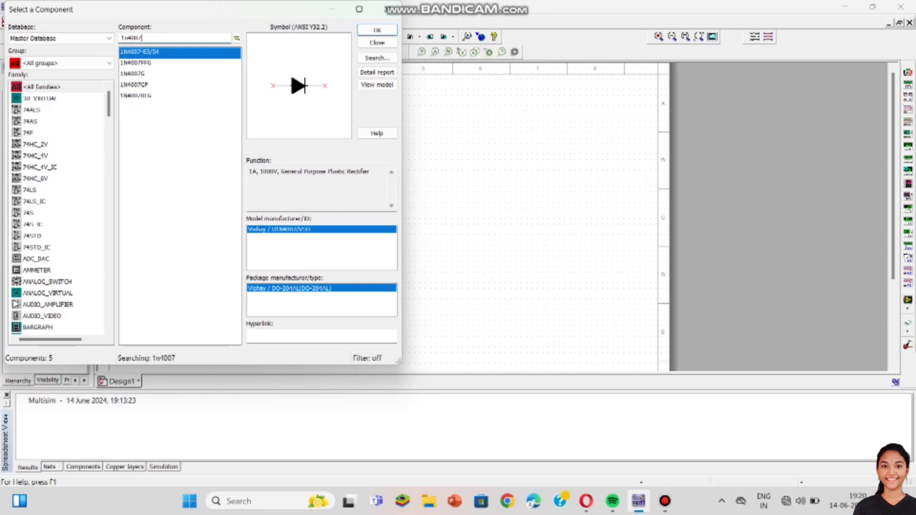
click(133, 74)
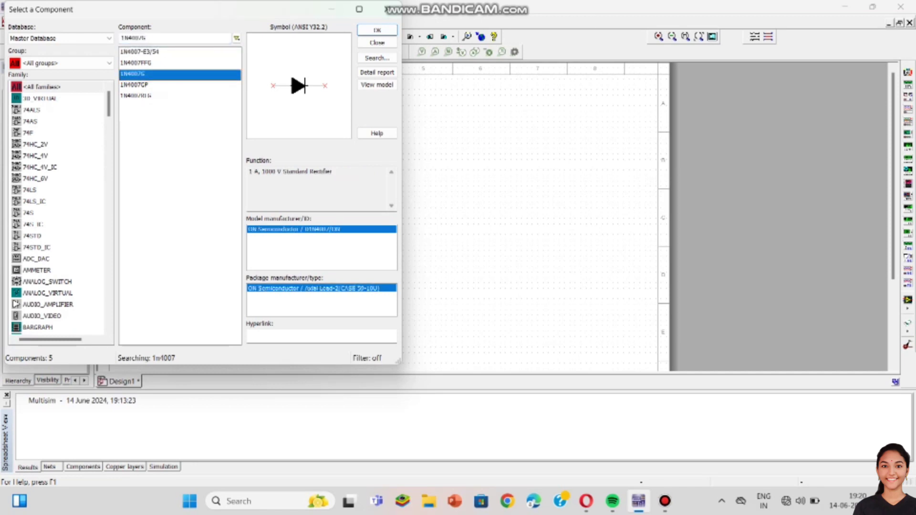
click(376, 29)
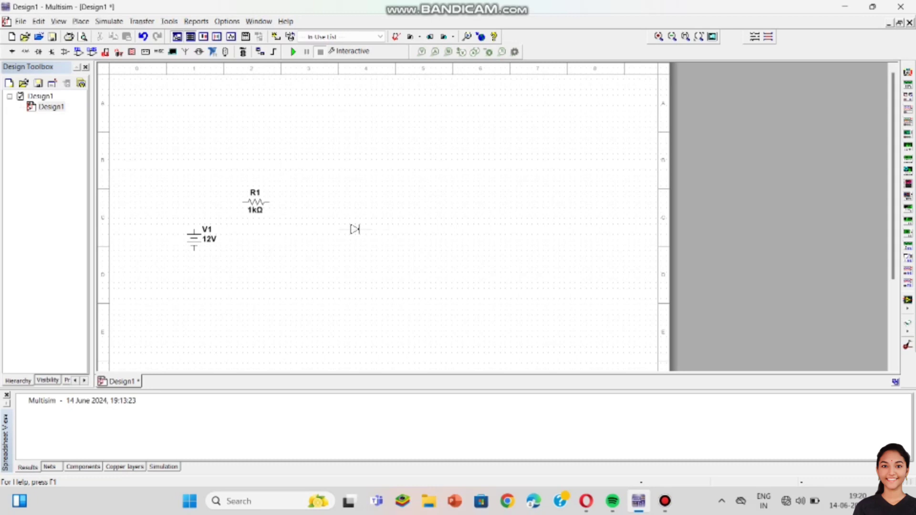
key(ctrl+r)
click(323, 234)
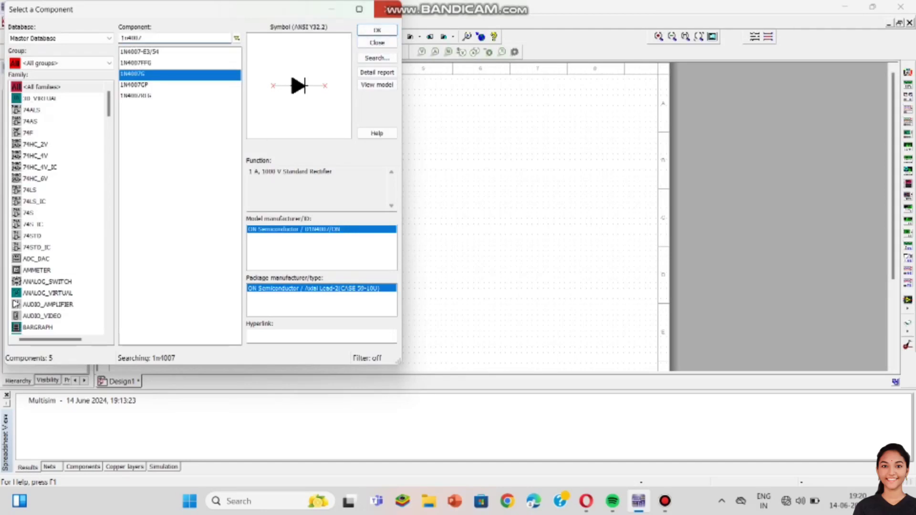
click(387, 10)
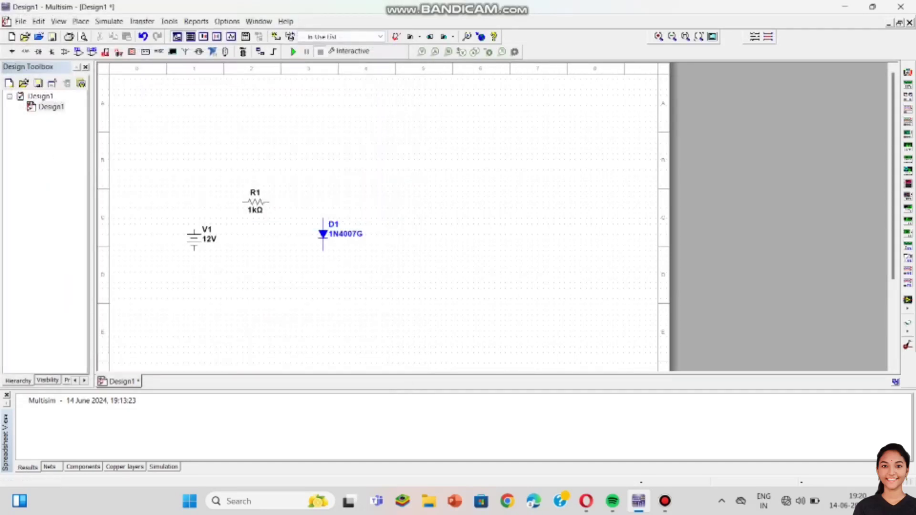
click(217, 236)
Change V1's voltage value from 12 V to 30 V.
double_click(200, 239)
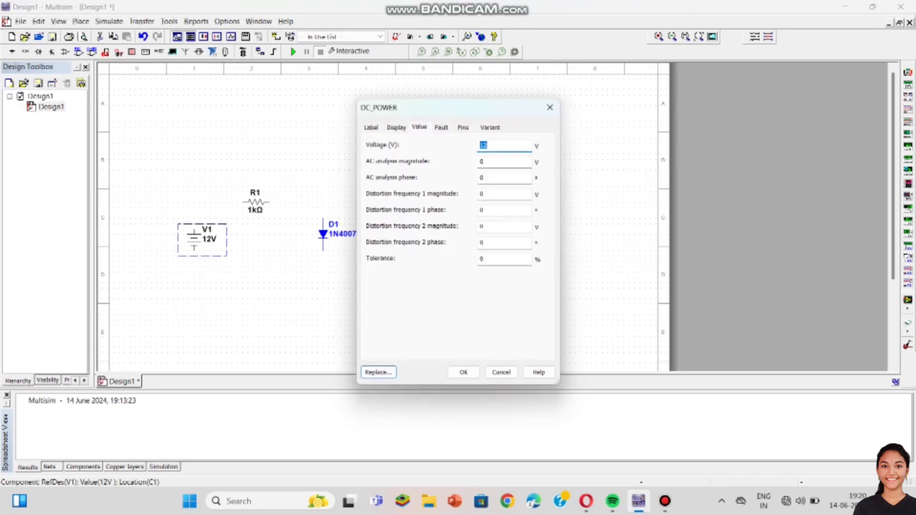
key(BackSpace)
text(30)
click(463, 372)
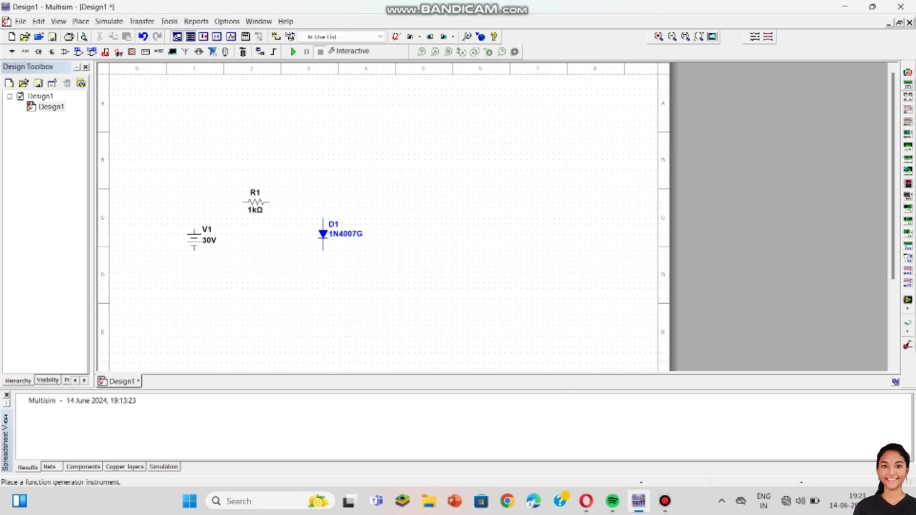
Place multimeter XMM1 above R1 and a rotated XMM2 beside the diode.
click(908, 72)
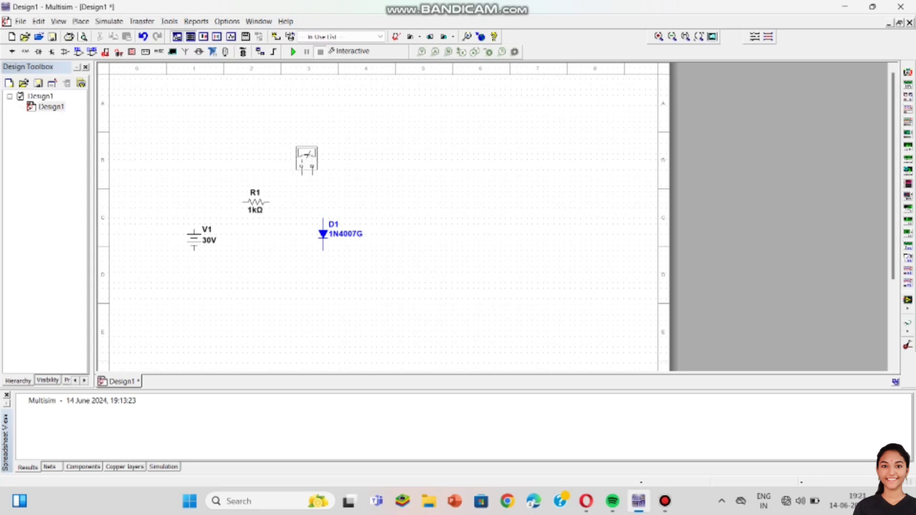
click(307, 160)
click(907, 73)
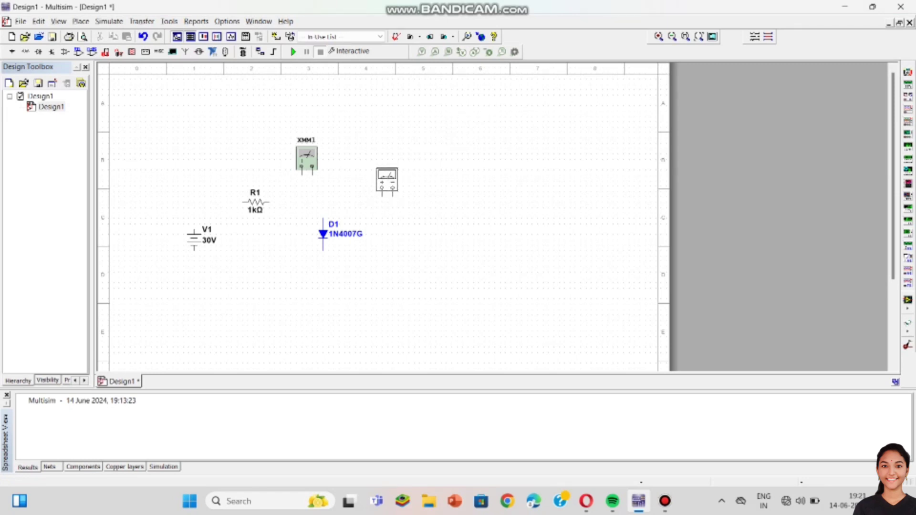
key(ctrl+r)
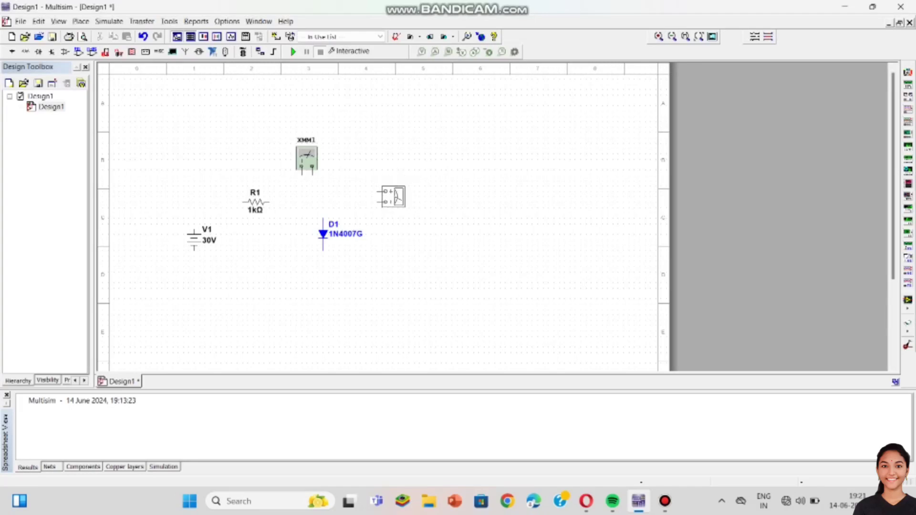
click(391, 196)
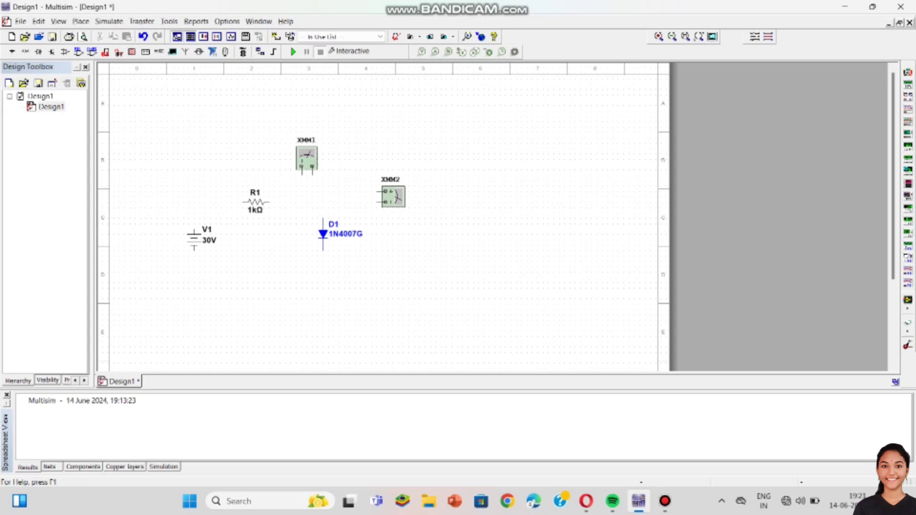
Place a ground symbol below the diode, then begin a wire from R1's left end.
click(80, 21)
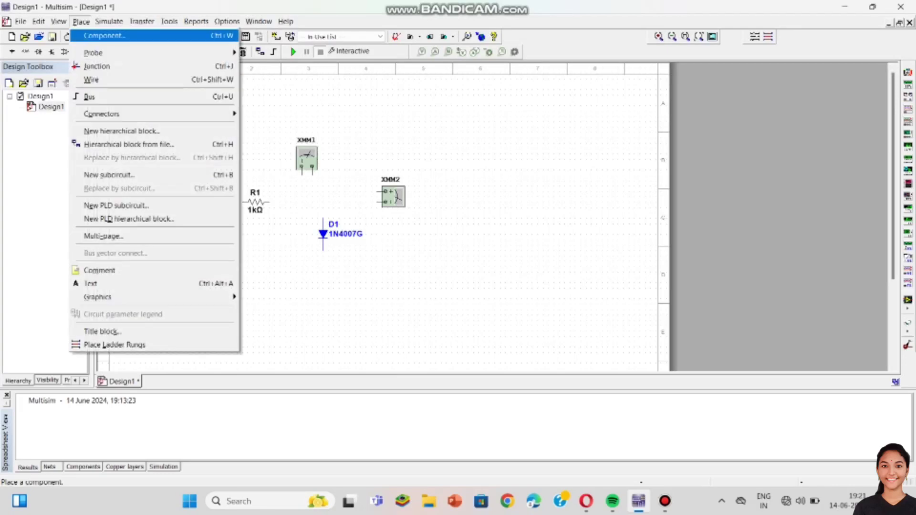
key(Down)
key(Return)
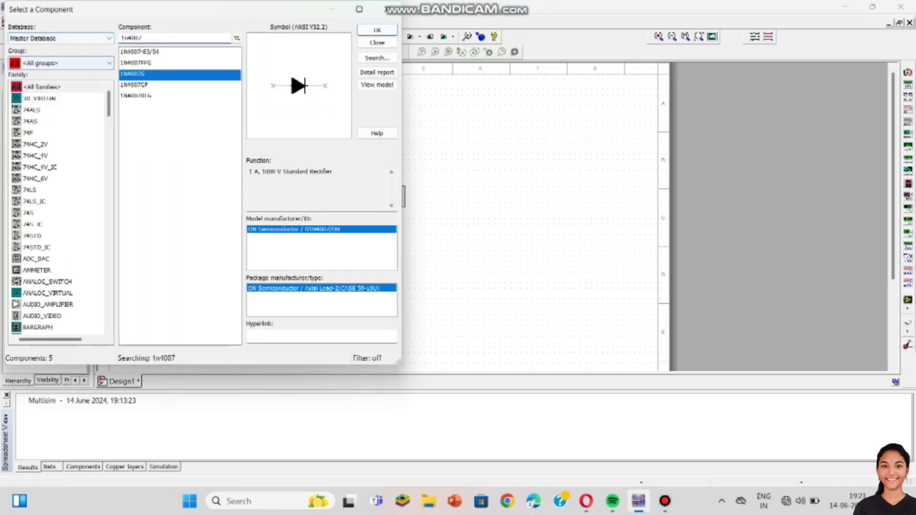
key(BackSpace)
key(BackSpace)
key(BackSpace)
key(BackSpace)
key(BackSpace)
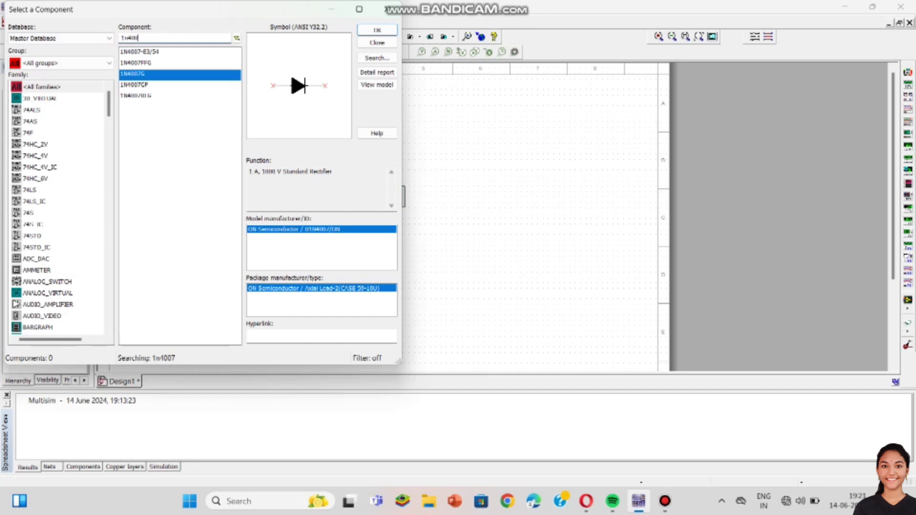
key(BackSpace)
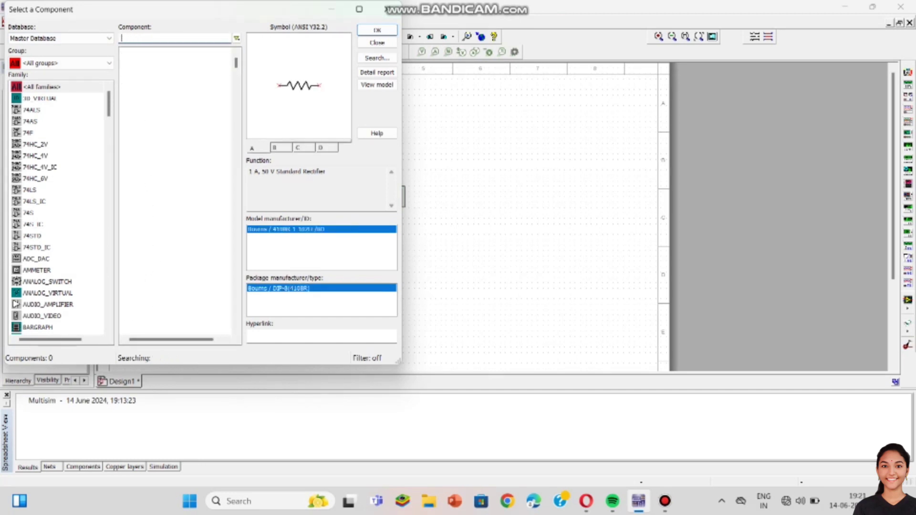
text(ground)
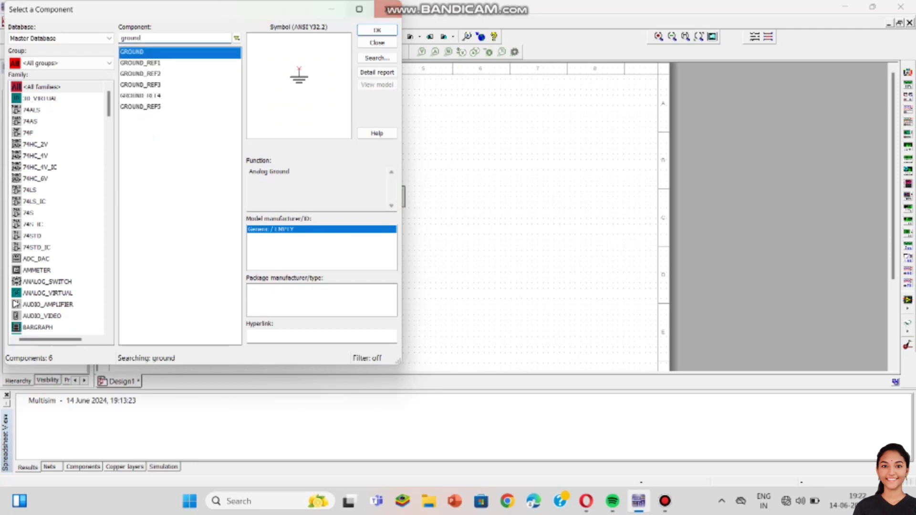
click(377, 30)
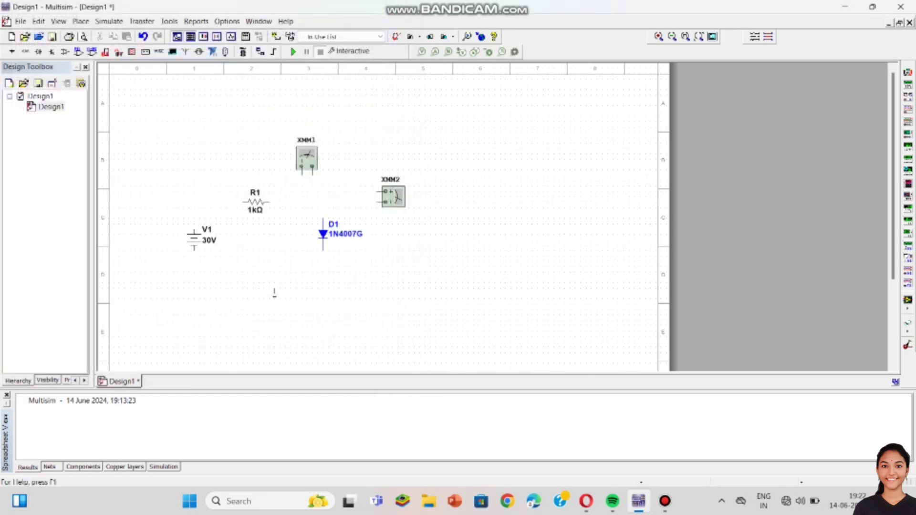
click(280, 283)
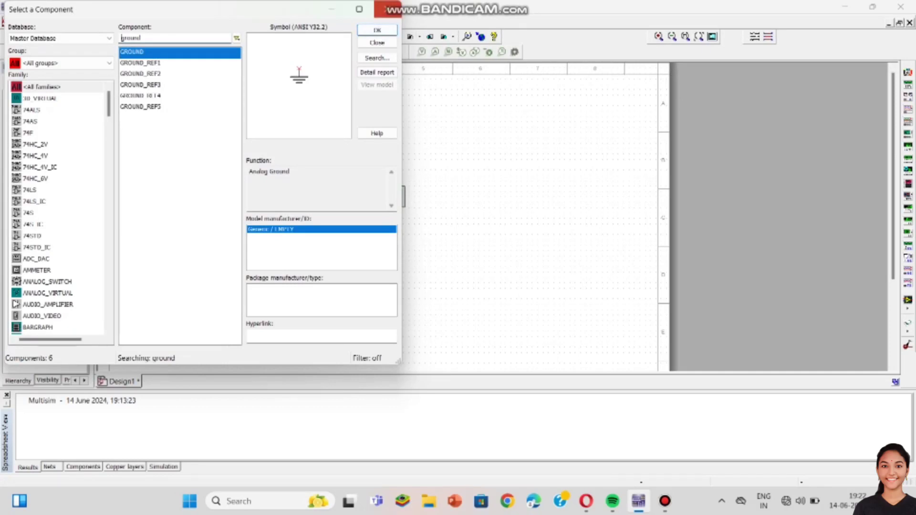
click(387, 9)
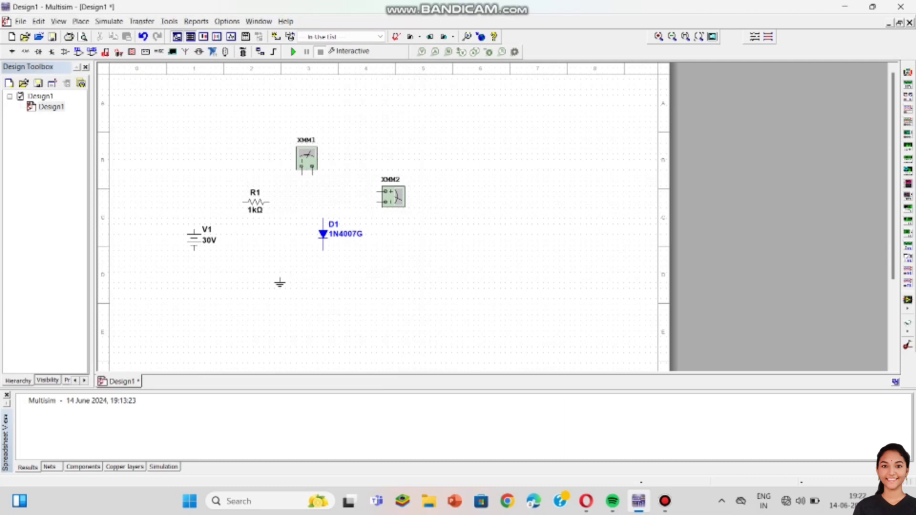
click(238, 202)
Wire V1 to R1, R1 through XMM1, and XMM1 to the diode's top.
click(194, 225)
click(275, 202)
click(301, 171)
drag(307, 158, 306, 169)
click(312, 186)
Wire the diode's bottom back to V1, connect XMM2 across the diode, and ground the bottom wire.
click(323, 218)
click(194, 250)
click(377, 192)
click(323, 213)
drag(280, 282, 302, 256)
drag(394, 197, 393, 218)
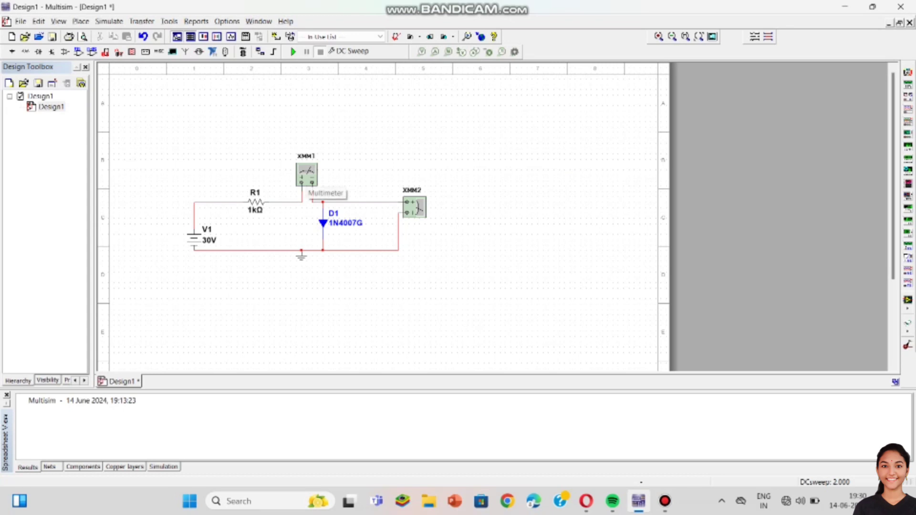
Set multimeter XMM1 to measure DC current.
click(308, 183)
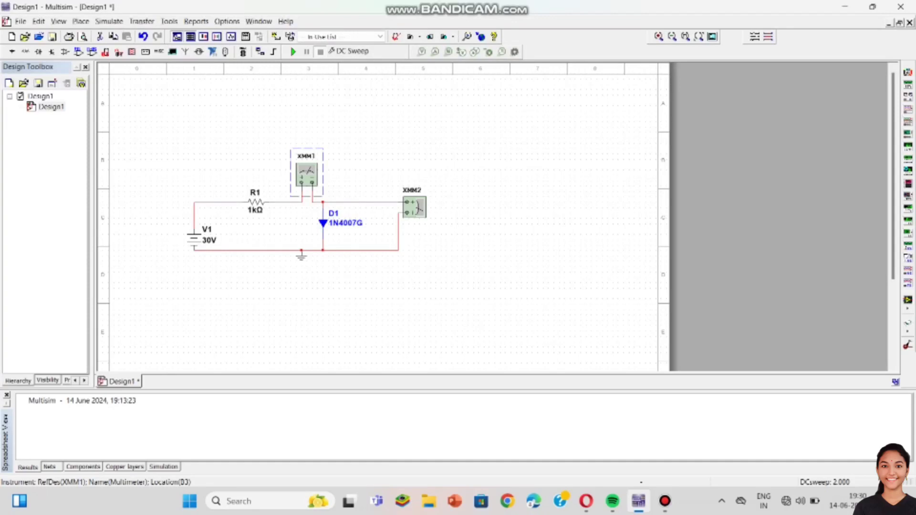
right_click(303, 177)
click(350, 157)
double_click(306, 173)
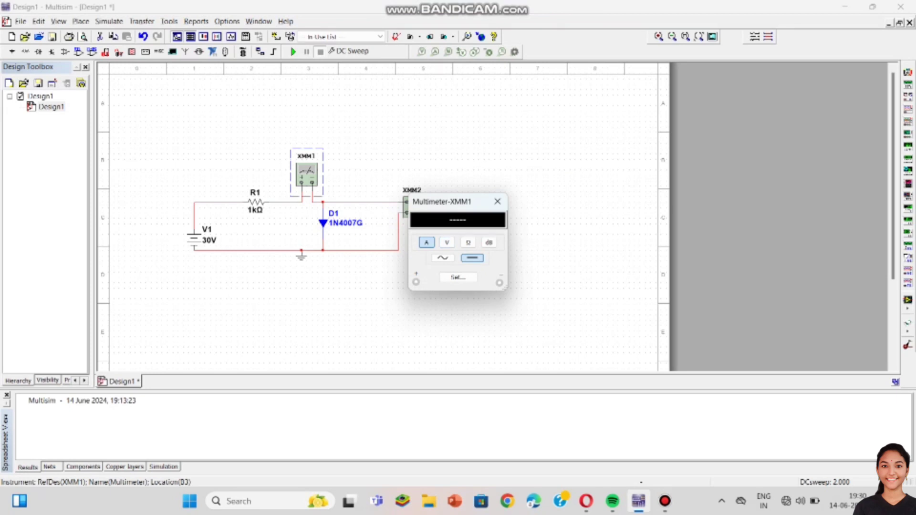
click(497, 201)
Shift XMM2 slightly left and set it to measure DC voltage.
click(415, 207)
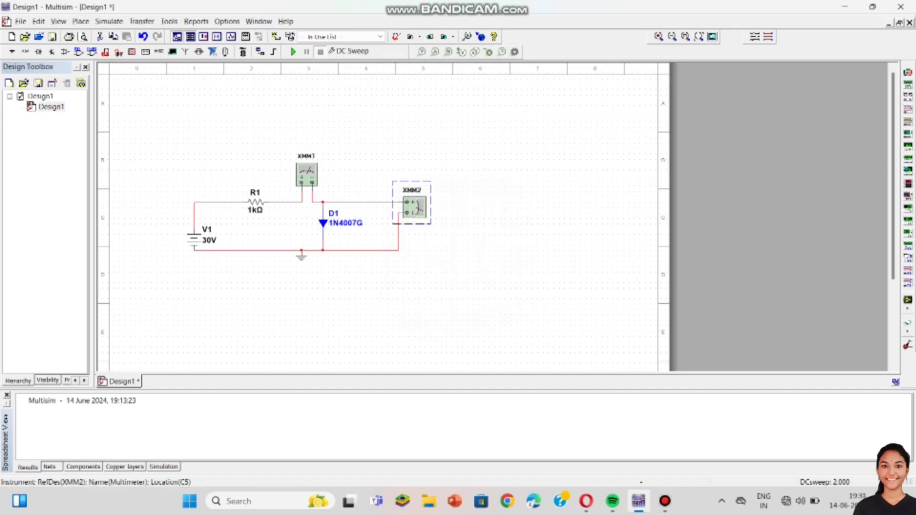
key(Left)
double_click(411, 207)
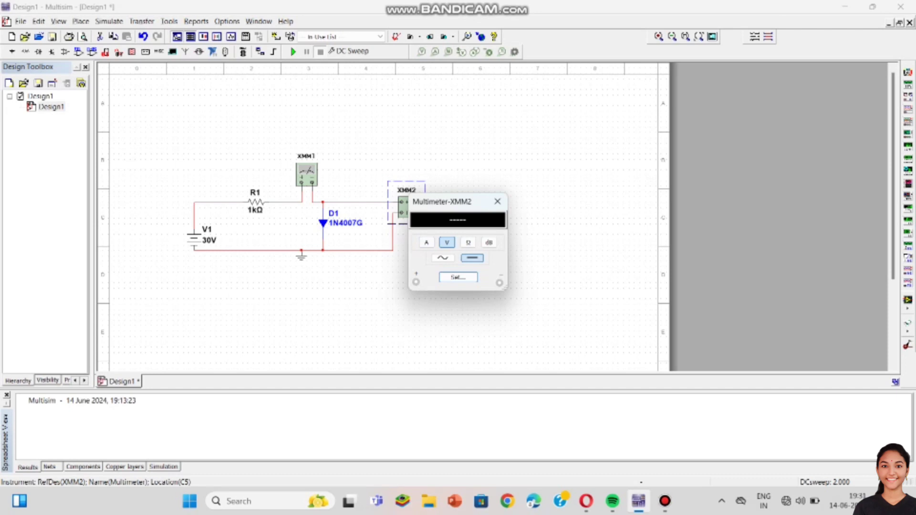
click(498, 201)
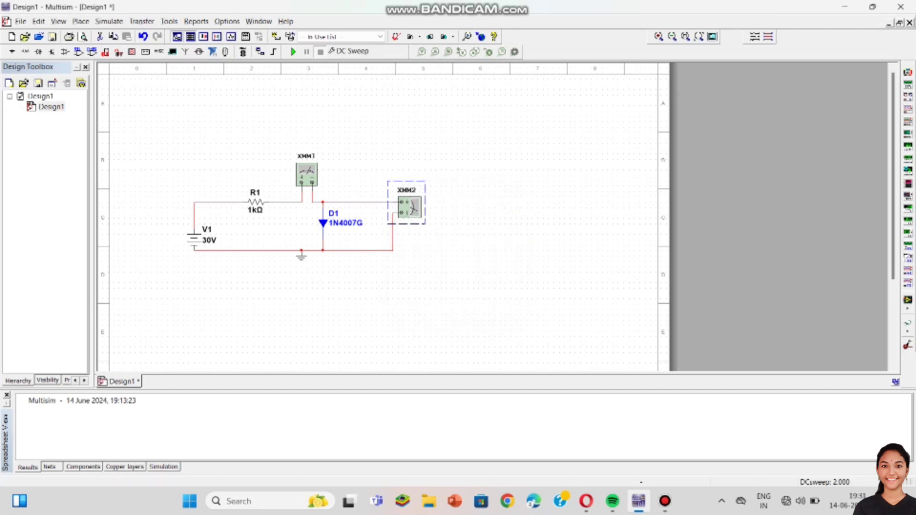
click(110, 22)
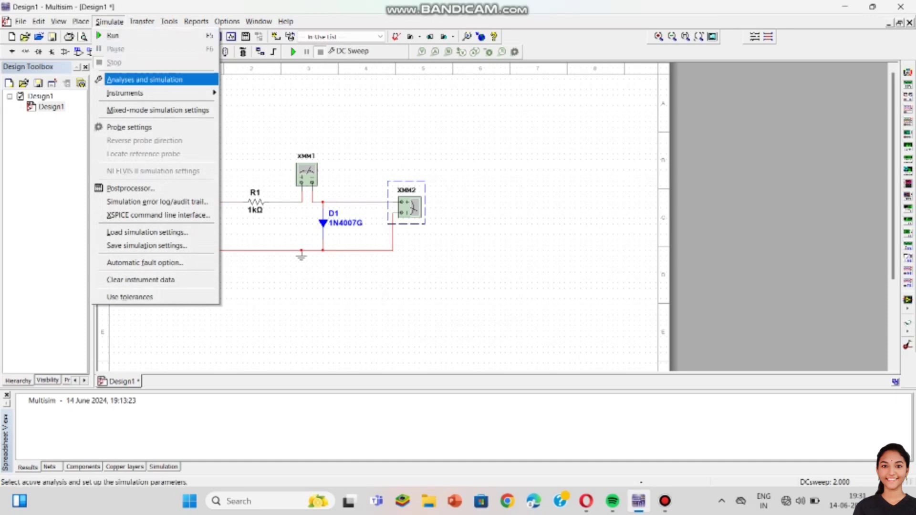
Run a DC sweep of V1 from 0 to 2 V, step 0.2, outputting I(D1[ID]).
click(144, 79)
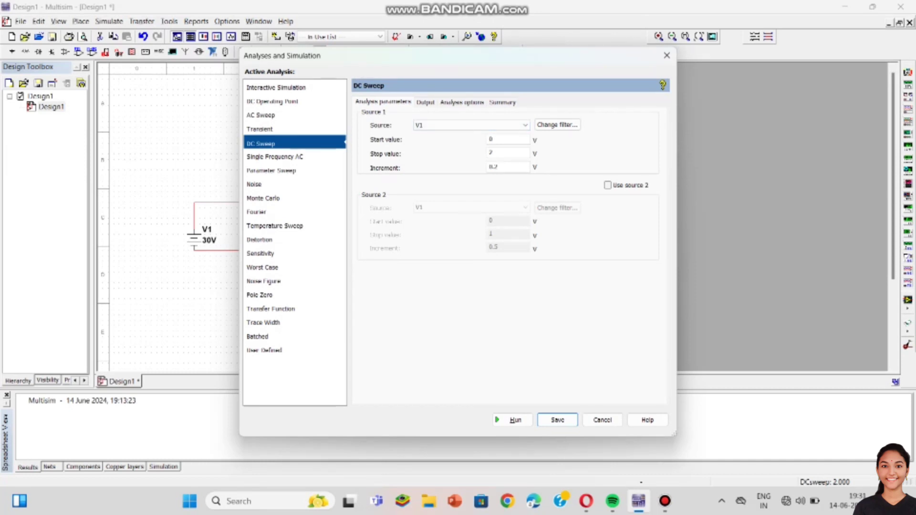
click(425, 102)
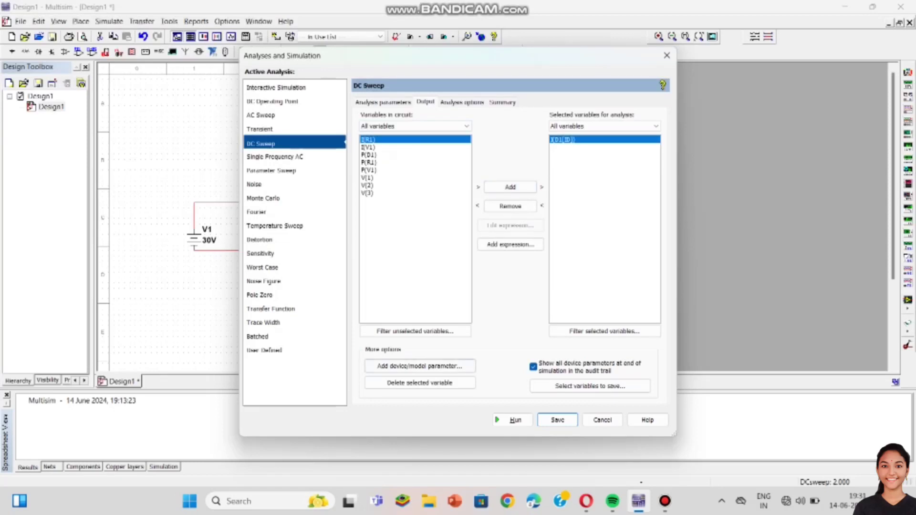
click(513, 420)
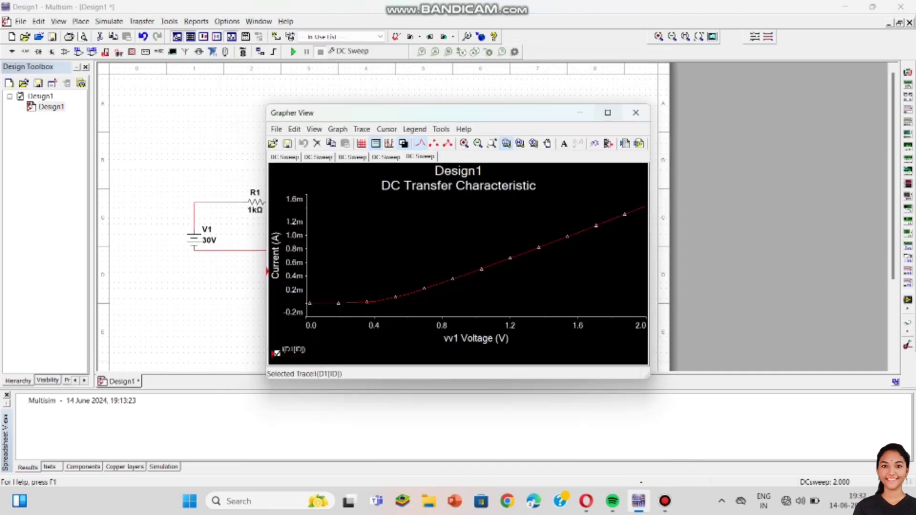
Maximize the Grapher and retitle the graph 'pn junction diode in forward bias'.
click(608, 113)
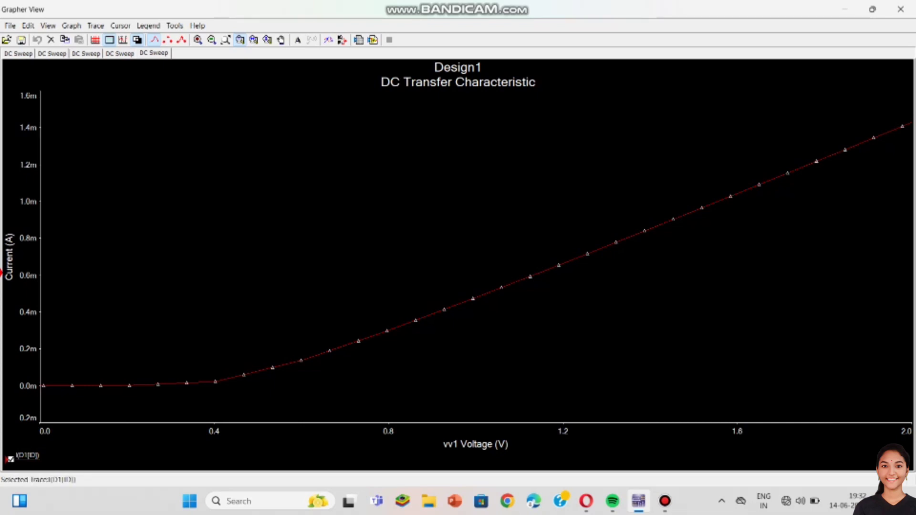
double_click(458, 229)
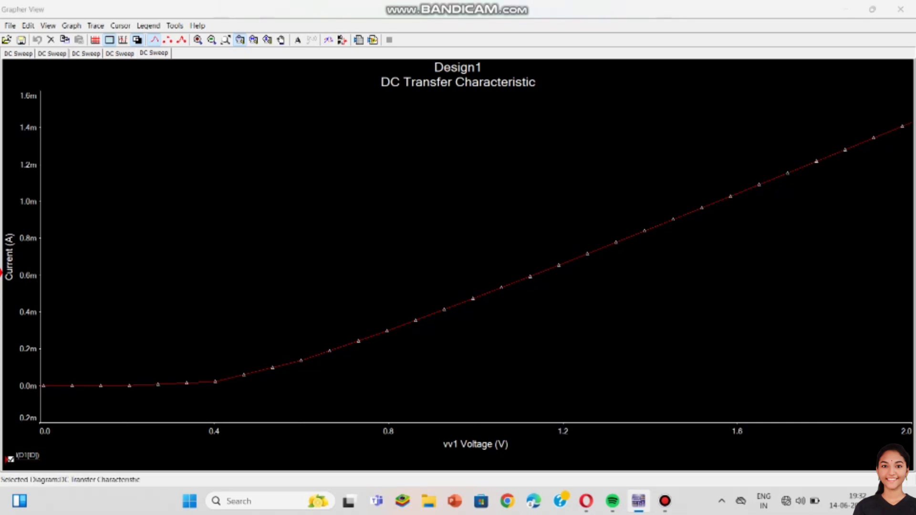
click(427, 162)
key(BackSpace)
key(BackSpace)
key(BackSpace)
key(BackSpace)
key(BackSpace)
key(BackSpace)
key(BackSpace)
key(BackSpace)
key(BackSpace)
key(BackSpace)
key(BackSpace)
key(BackSpace)
key(BackSpace)
key(BackSpace)
key(BackSpace)
key(BackSpace)
key(BackSpace)
key(BackSpace)
key(BackSpace)
key(BackSpace)
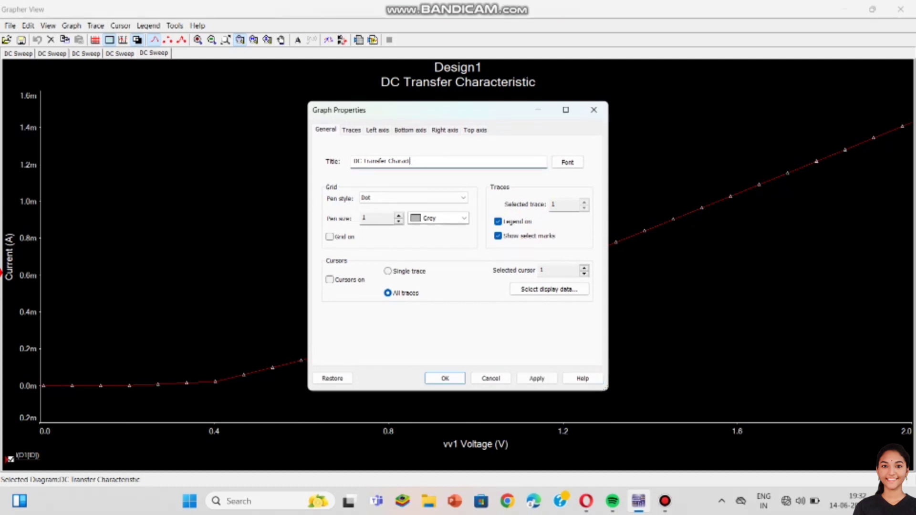
text(pn)
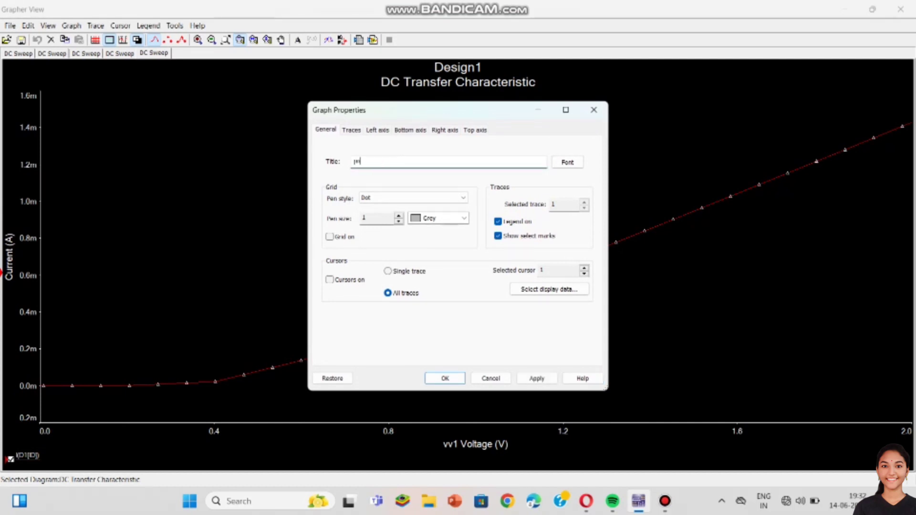
text( junction diode in forward bias)
key(Return)
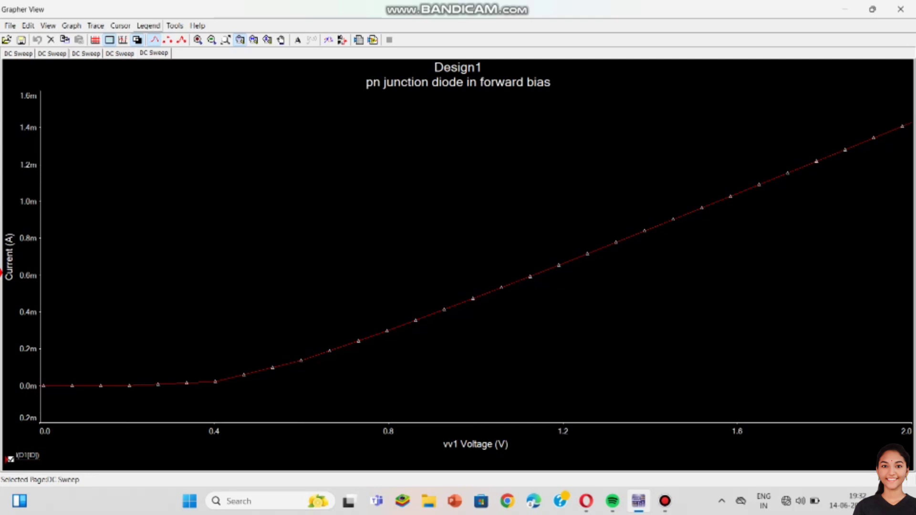
Export Trace 1's voltage and current values (0–2 V) to a new Excel worksheet.
click(175, 25)
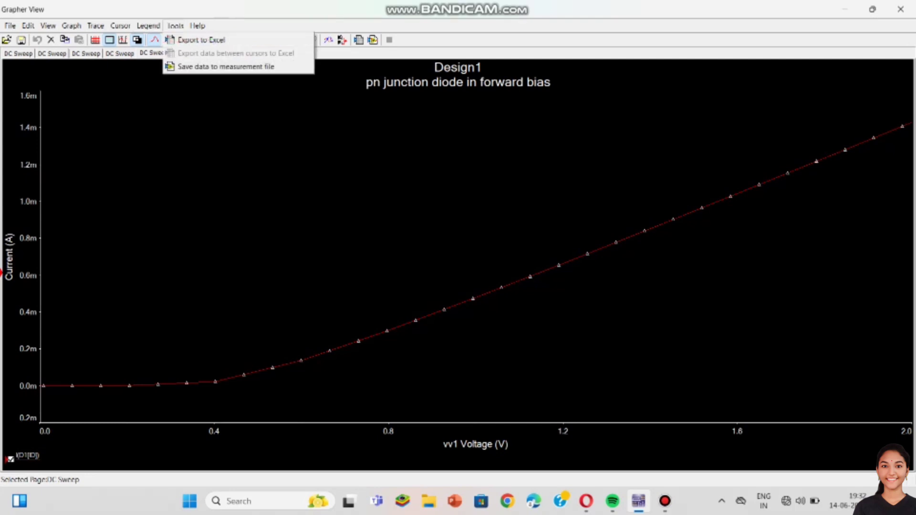
click(201, 40)
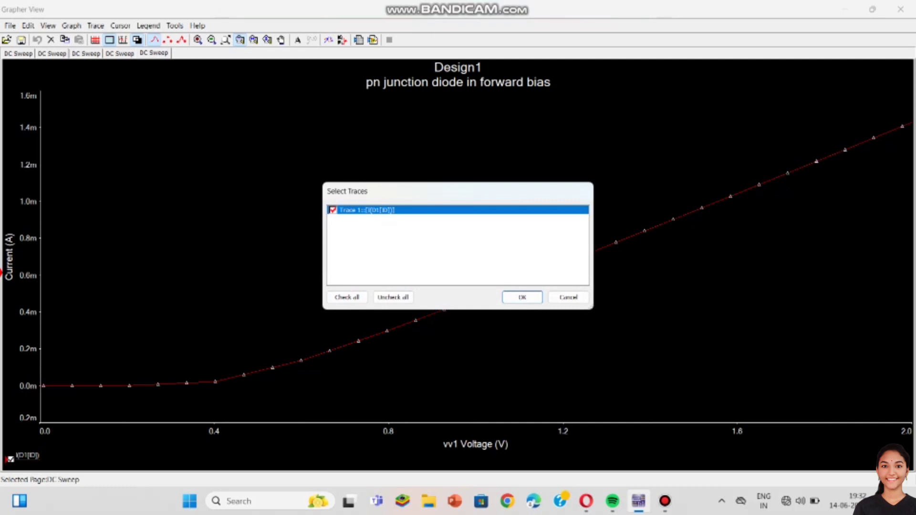
key(Return)
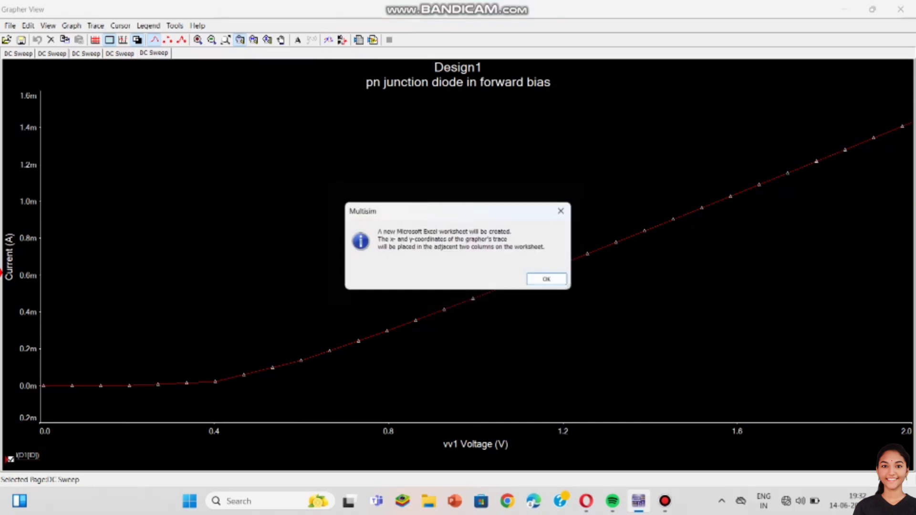
key(Return)
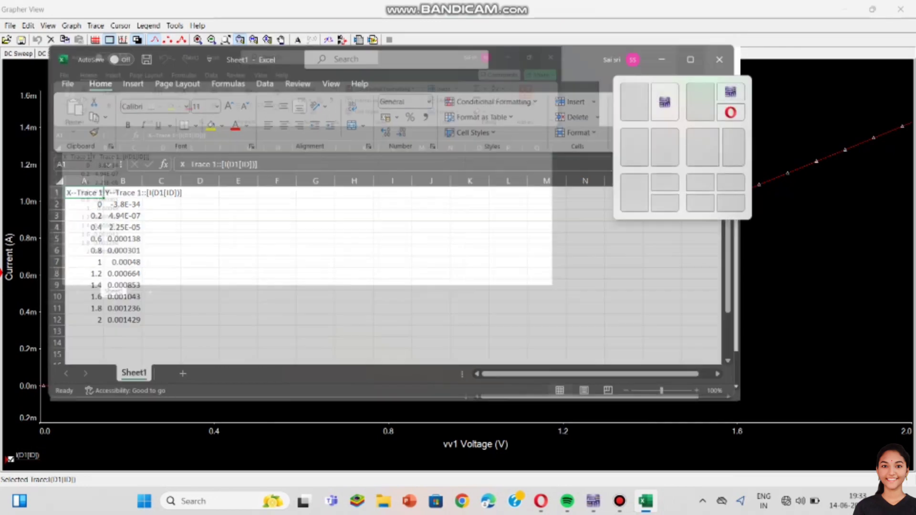
Format column B's currents as Number with 5 decimal places, then return to Multisim's Grapher.
click(685, 60)
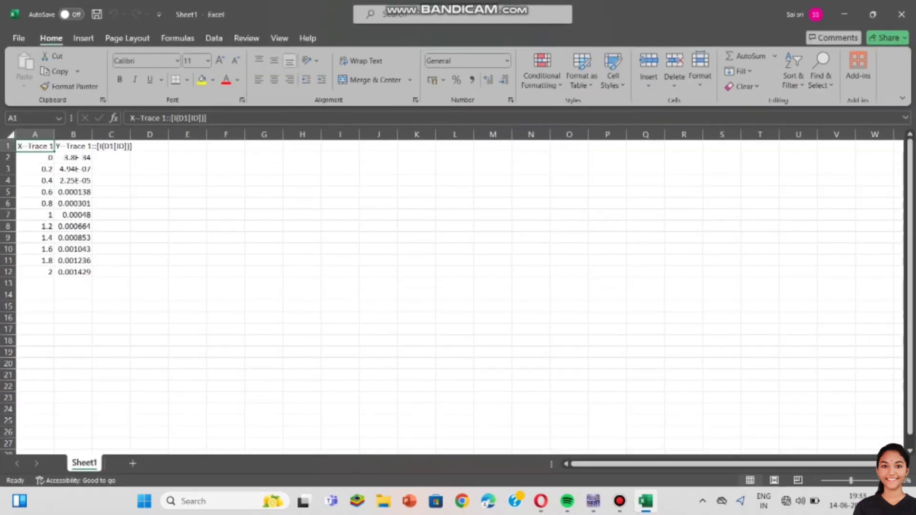
drag(73, 146, 73, 271)
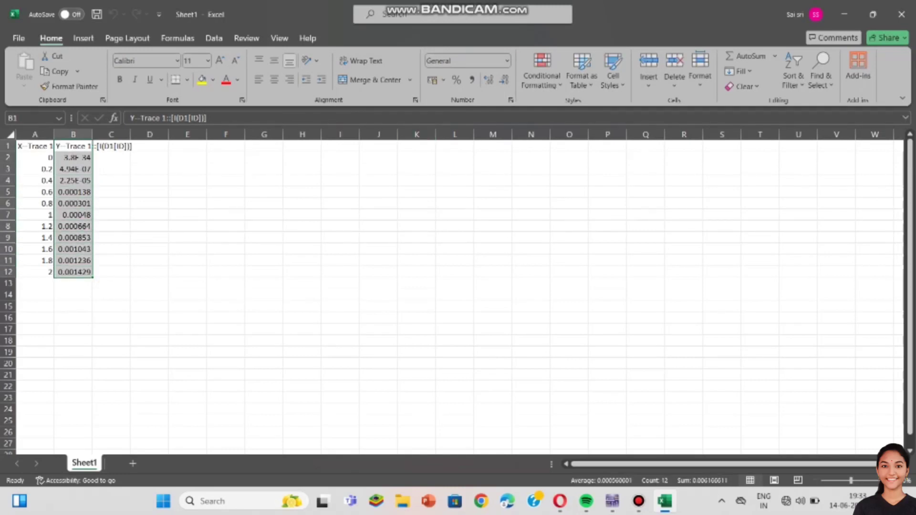
key(ctrl+1)
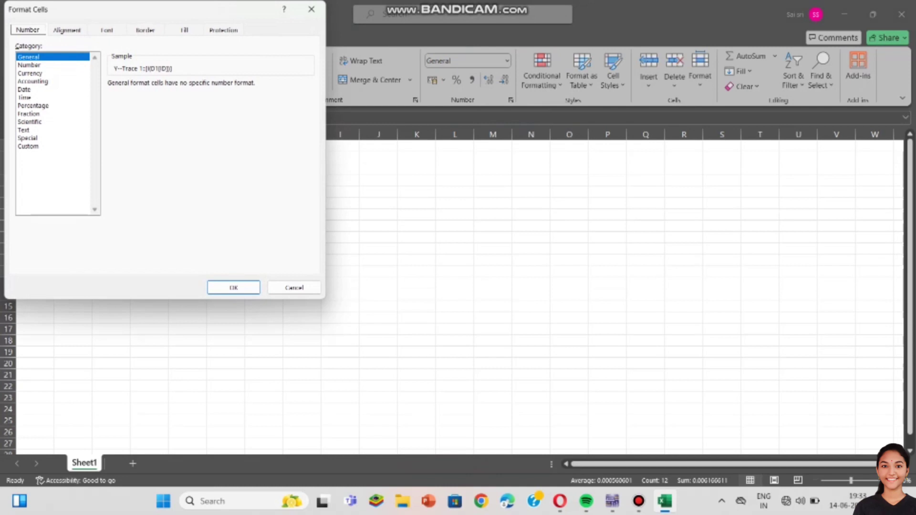
click(30, 65)
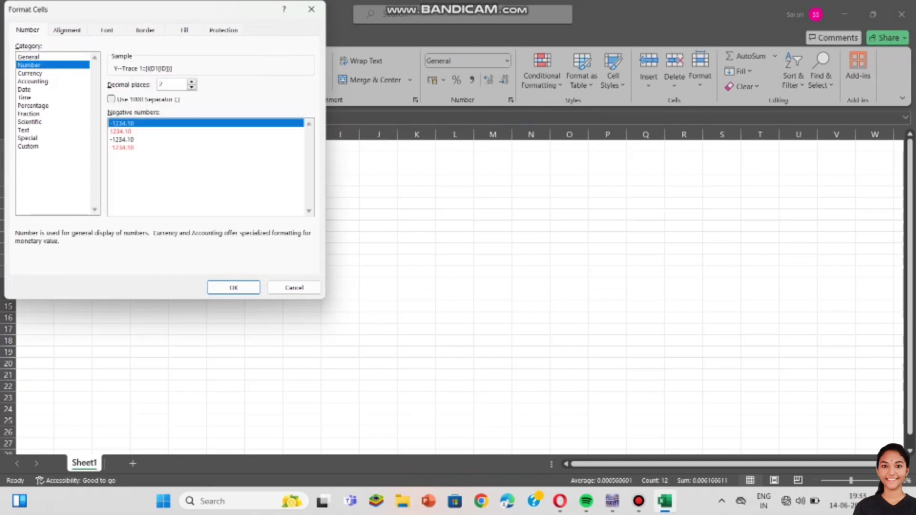
click(192, 82)
click(192, 82)
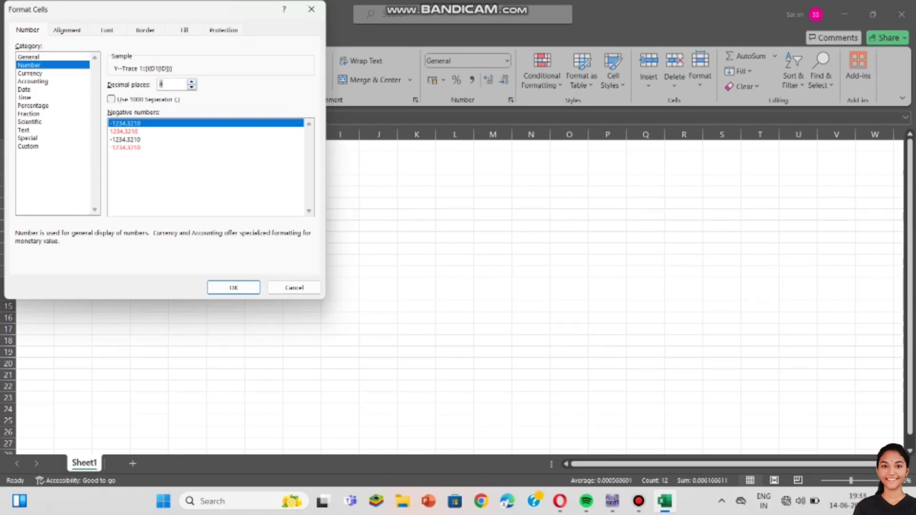
click(191, 81)
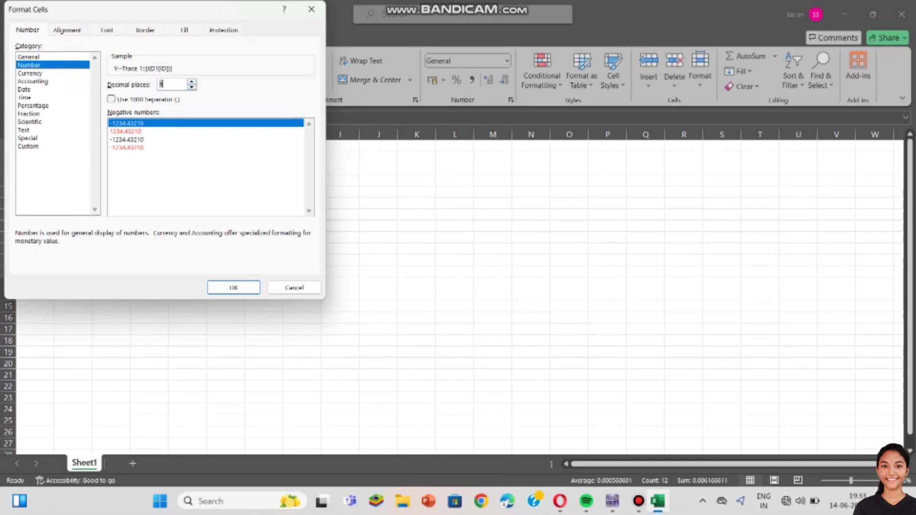
click(233, 288)
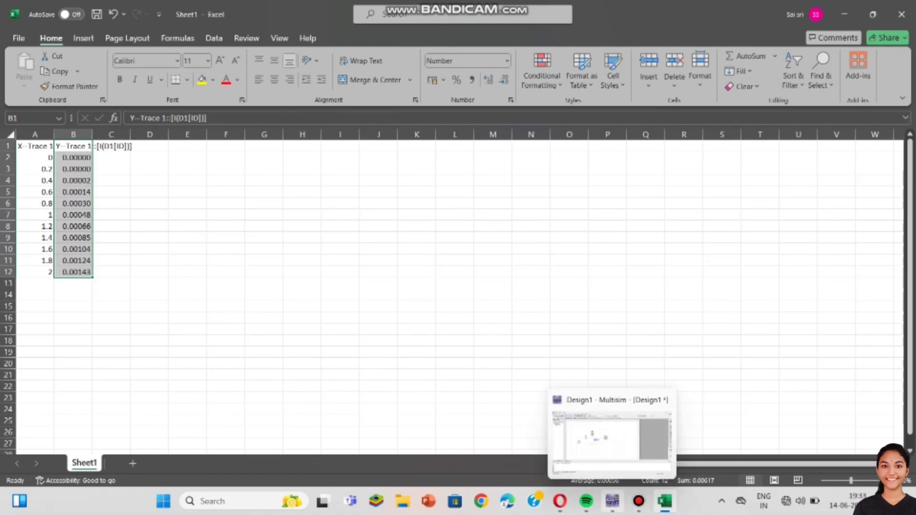
click(612, 501)
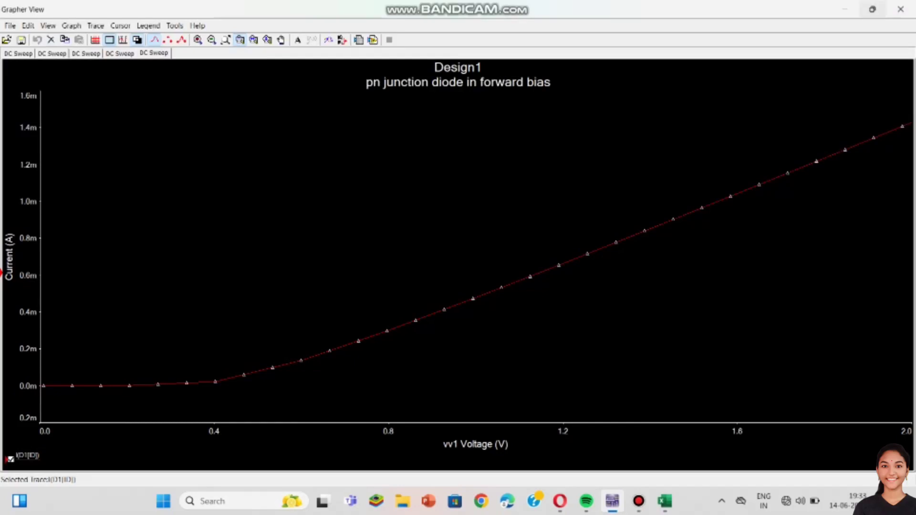
Rerun the DC sweep from 0 to 3 V with a 0.1 V increment.
click(900, 9)
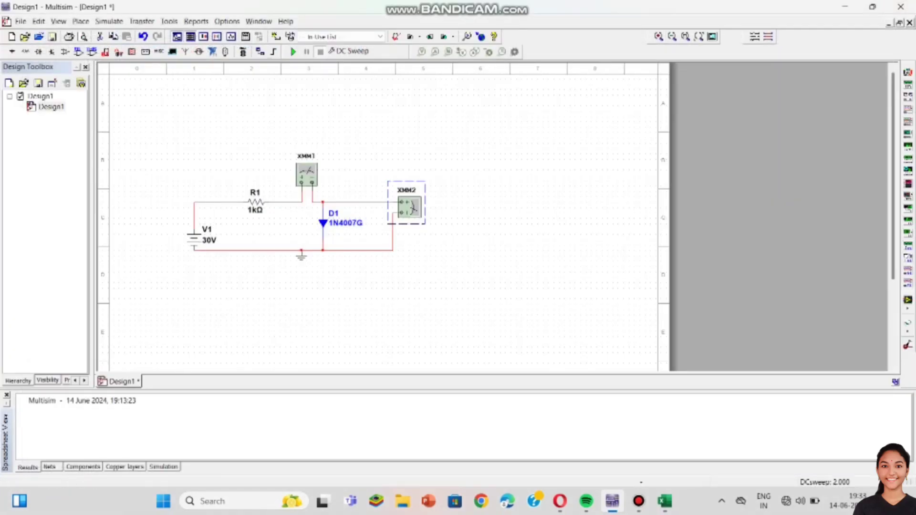
click(109, 21)
click(144, 79)
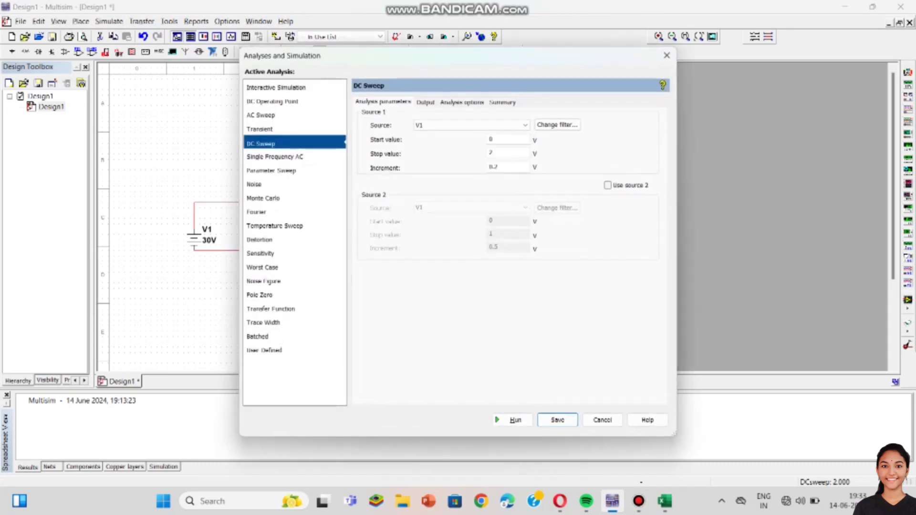
drag(489, 167, 495, 167)
click(498, 166)
key(BackSpace)
text(1)
click(496, 153)
text(2)
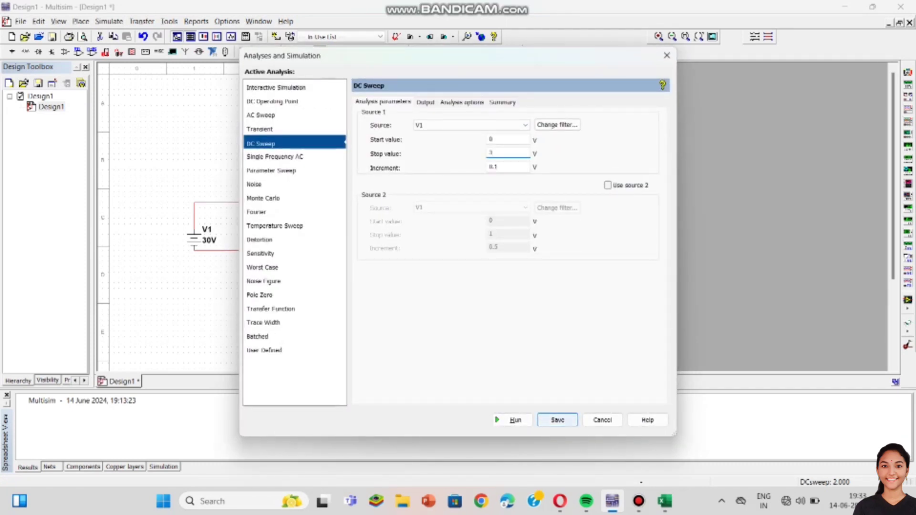
click(512, 419)
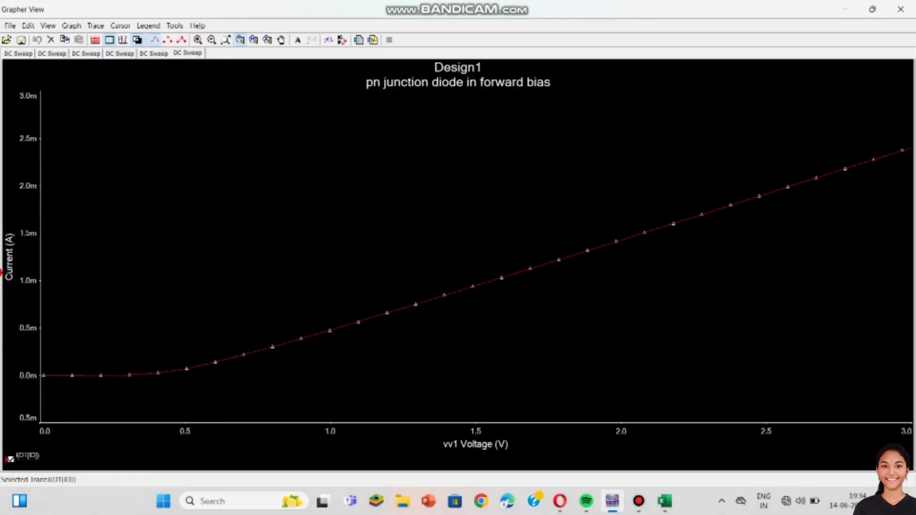
Export the new sweep trace to a second Excel worksheet.
click(175, 26)
click(205, 40)
click(522, 297)
click(546, 279)
Format the current values in B2:B32 as Number with 4 decimal places.
mouse_move(664, 500)
click(728, 441)
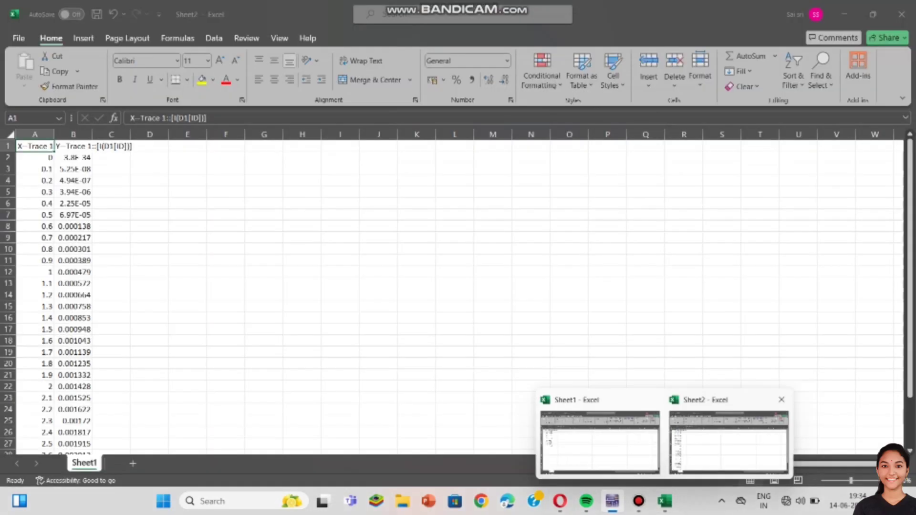
drag(73, 157, 76, 434)
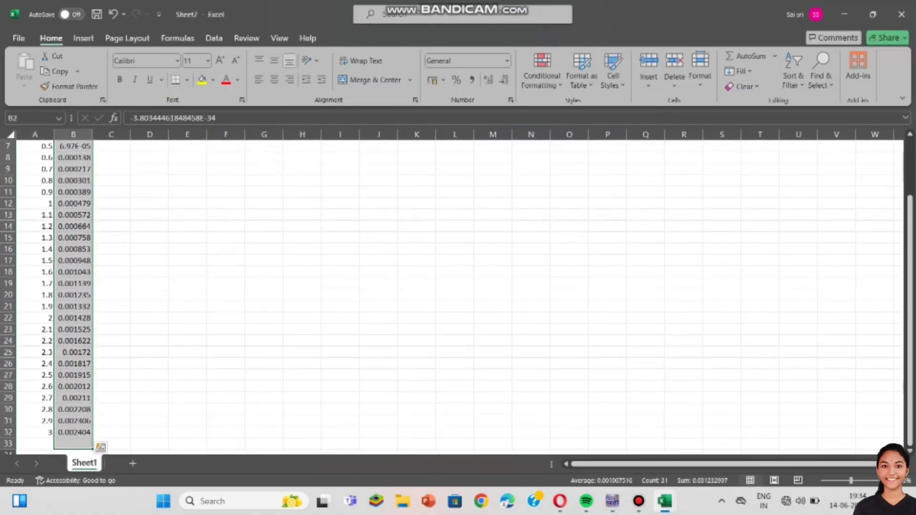
key(ctrl+1)
click(29, 65)
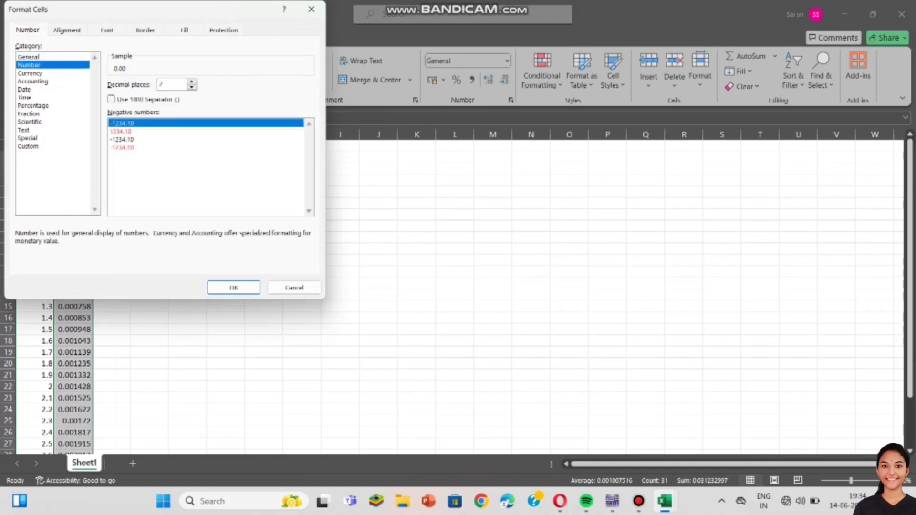
click(191, 82)
key(BackSpace)
text(4)
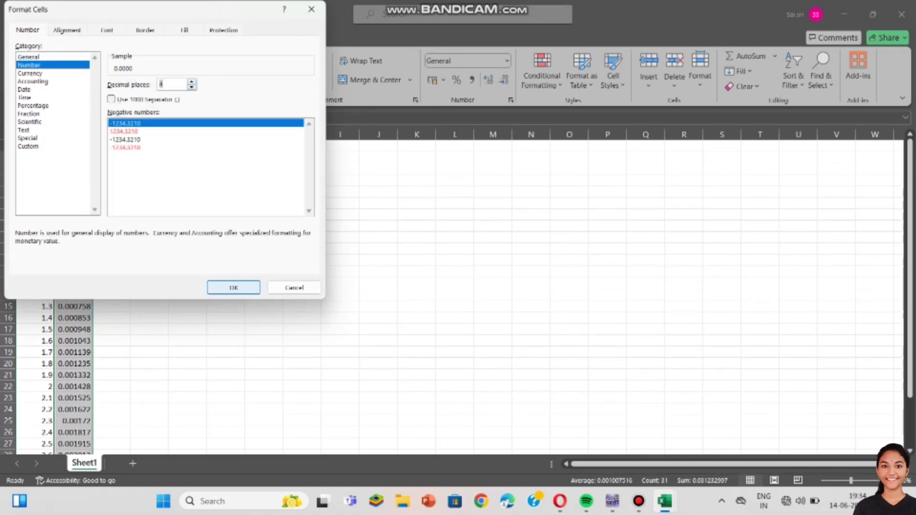
click(233, 287)
Select the voltage and current table A1:B32 and bring up the Insert commands.
scroll(458, 296, down, 1)
scroll(458, 296, down, 2)
scroll(457, 296, up, 3)
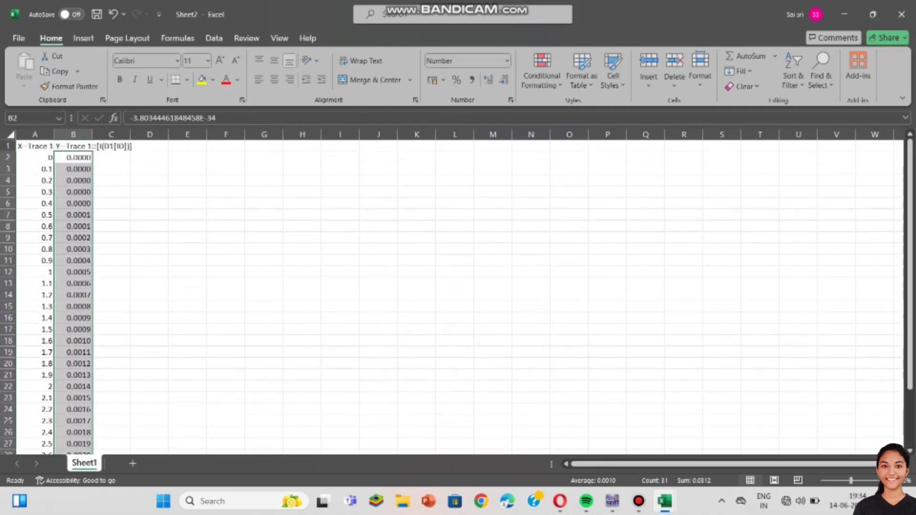
click(35, 146)
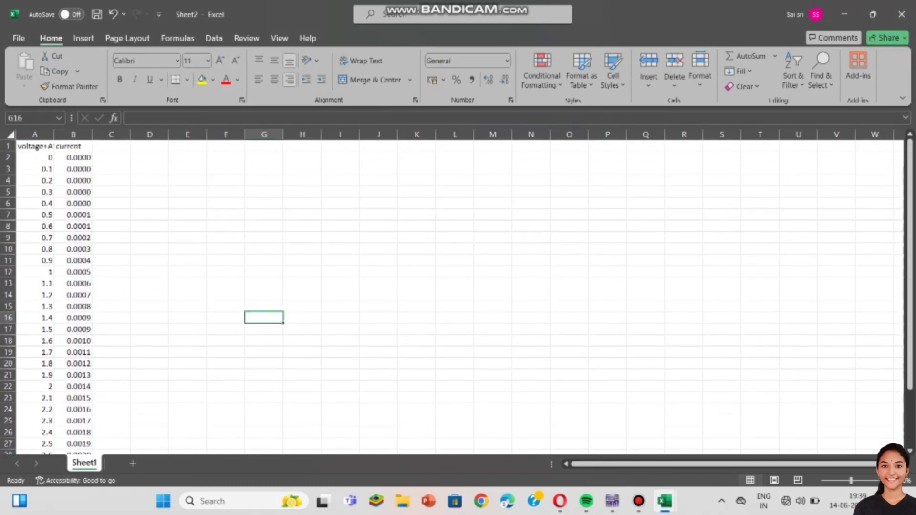
drag(35, 146, 35, 180)
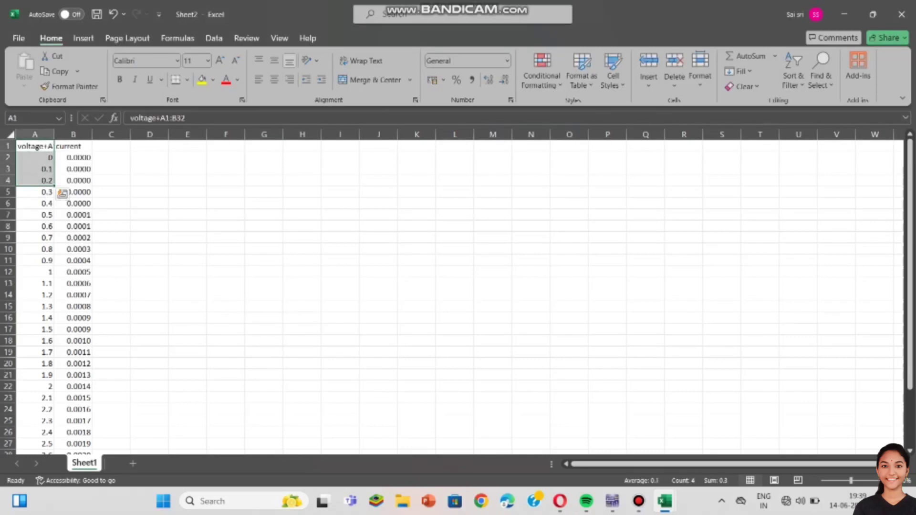
drag(35, 146, 73, 421)
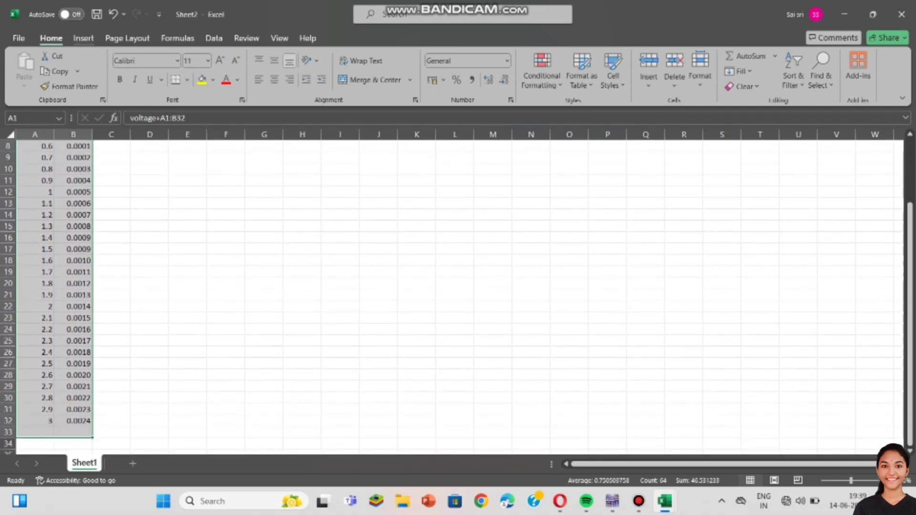
click(84, 38)
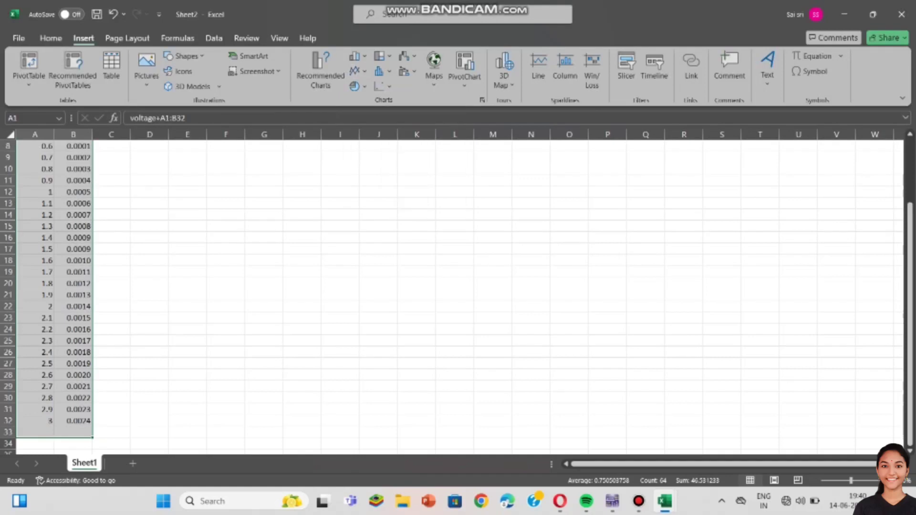
Insert the recommended scatter chart of current versus voltage.
click(481, 100)
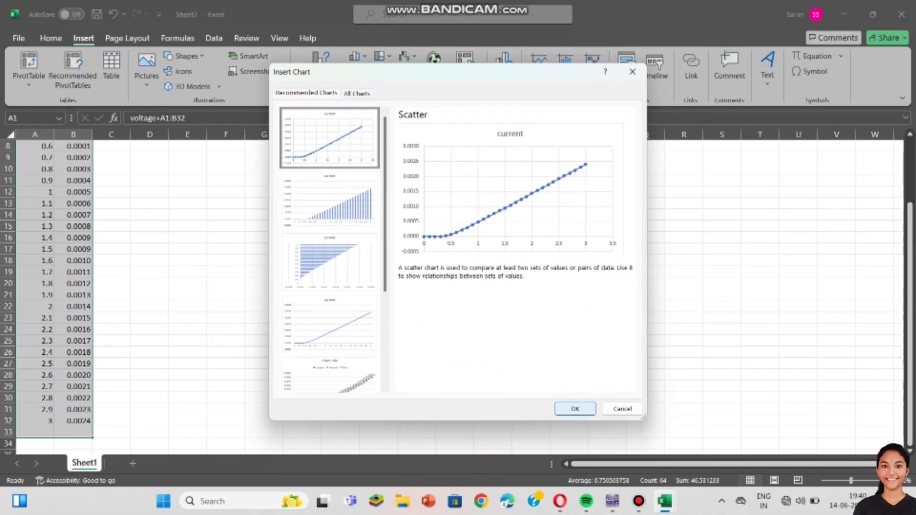
key(Return)
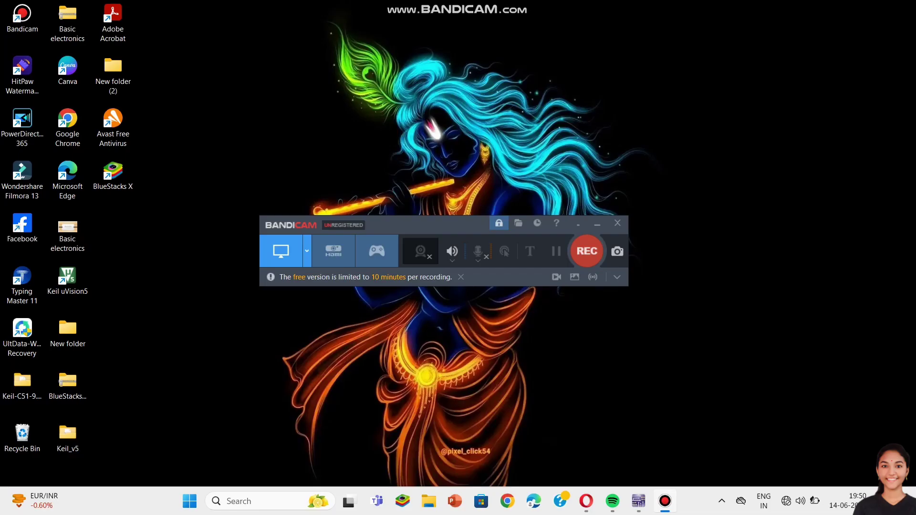
Bring the Design2 diode circuit window back up in Multisim and maximize it.
click(638, 501)
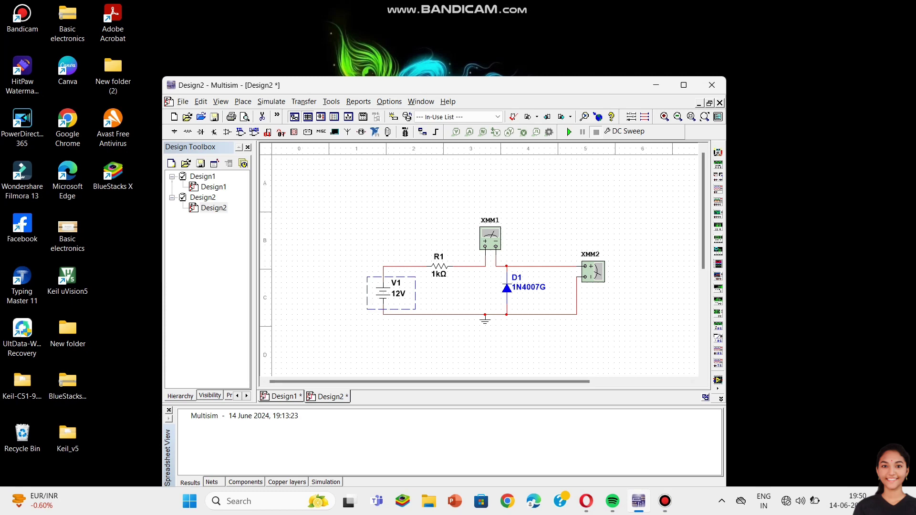
click(683, 84)
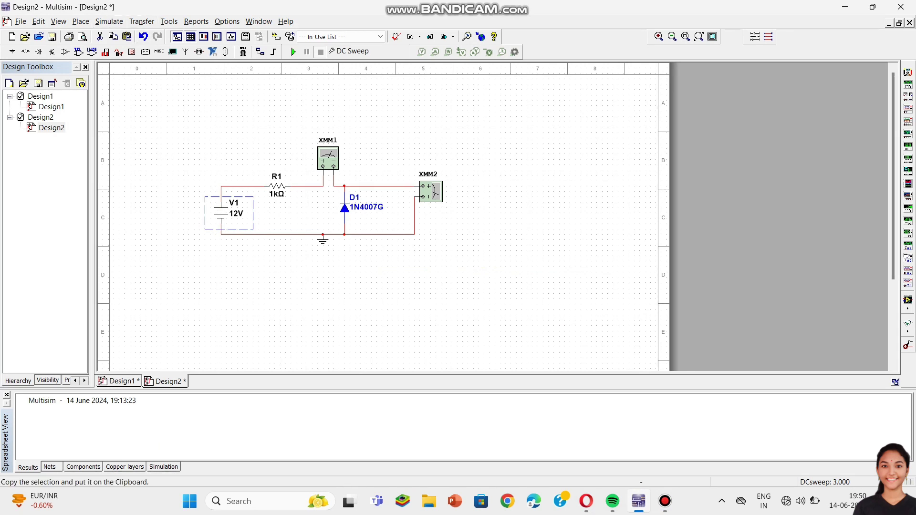
click(110, 22)
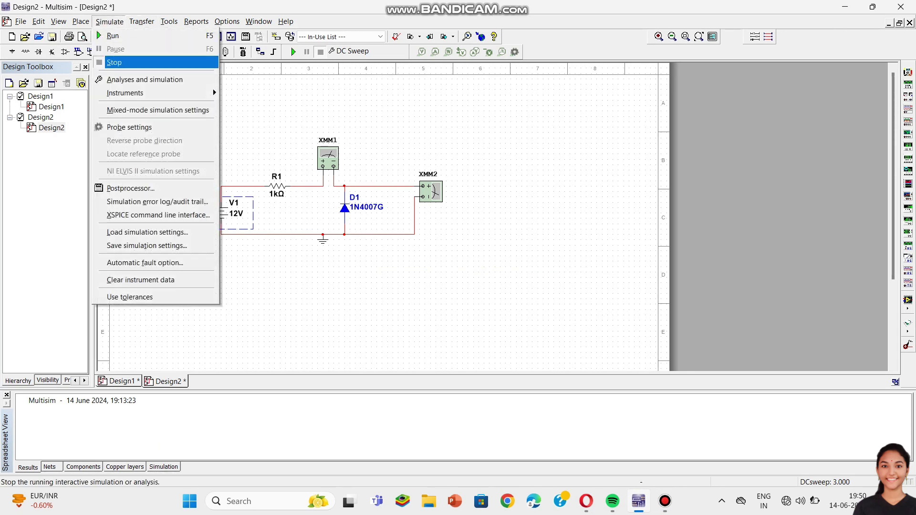
Run Design2's 0–3 V DC sweep with I(D1[ID]) as the output.
click(144, 79)
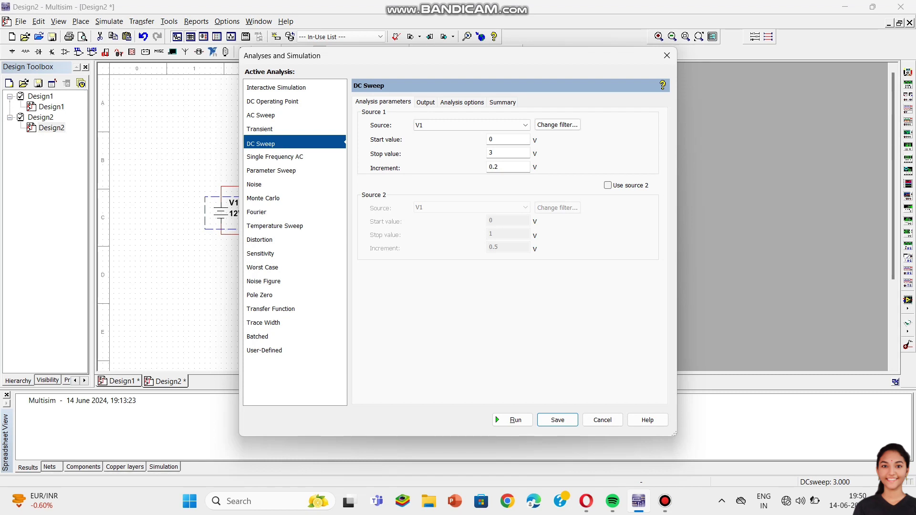
click(425, 102)
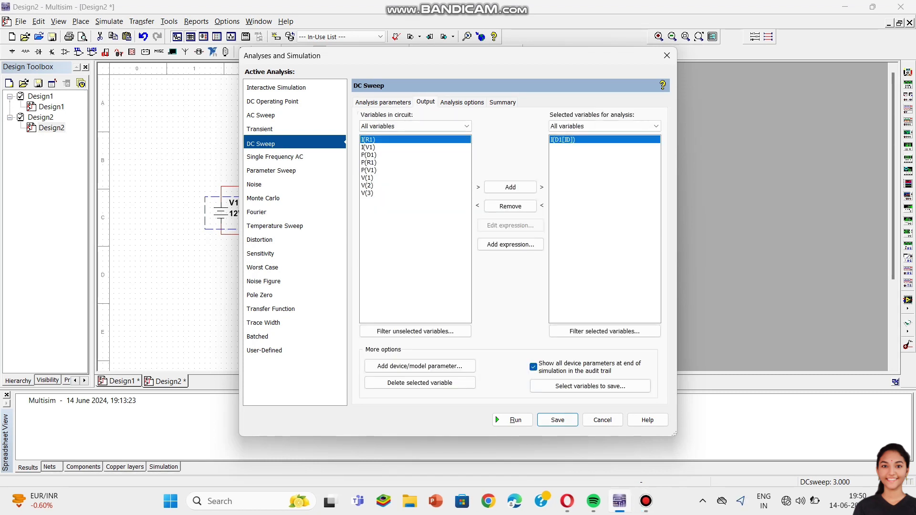
click(513, 419)
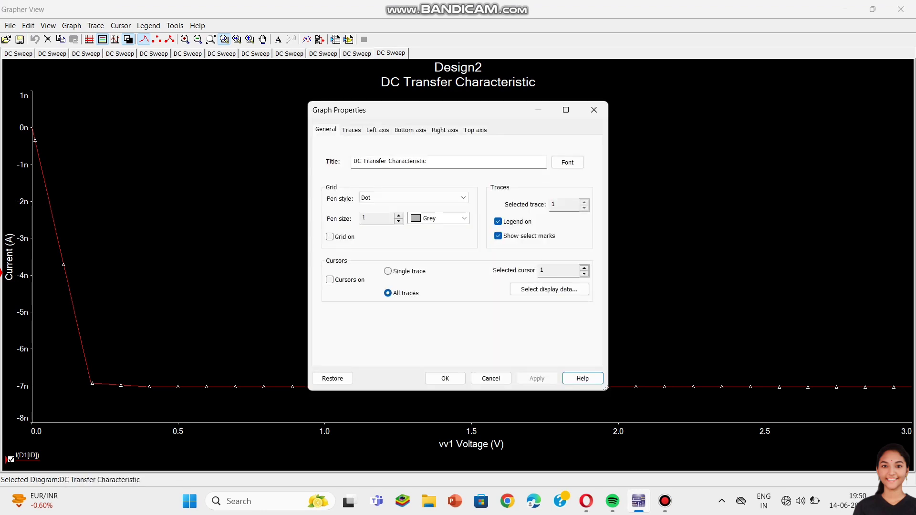
Replace the 'DC Transfer Characteristic' graph title, starting the new title 'pn jun'.
click(427, 162)
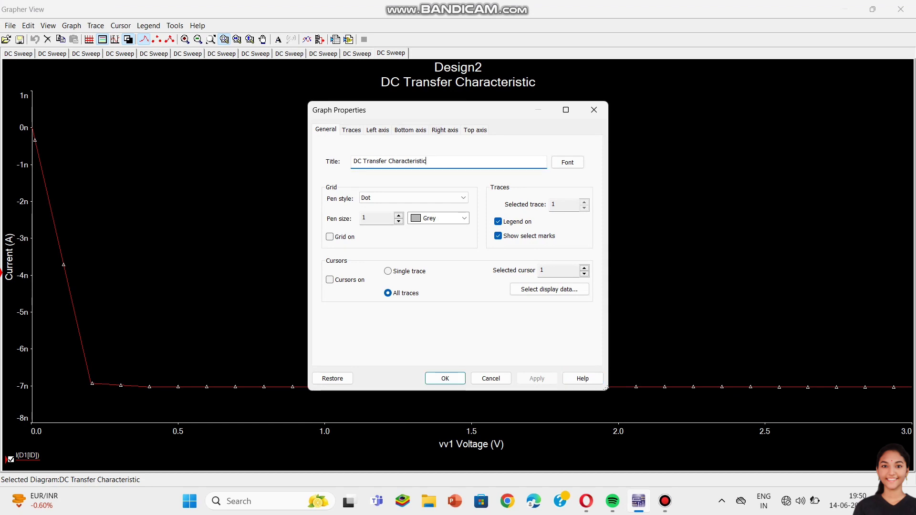
key(BackSpace)
key(BackSpace)
key(BackSpace)
key(BackSpace)
key(BackSpace)
key(BackSpace)
key(BackSpace)
key(BackSpace)
key(BackSpace)
key(BackSpace)
key(BackSpace)
key(BackSpace)
key(BackSpace)
key(BackSpace)
key(BackSpace)
key(BackSpace)
key(BackSpace)
key(BackSpace)
key(BackSpace)
key(BackSpace)
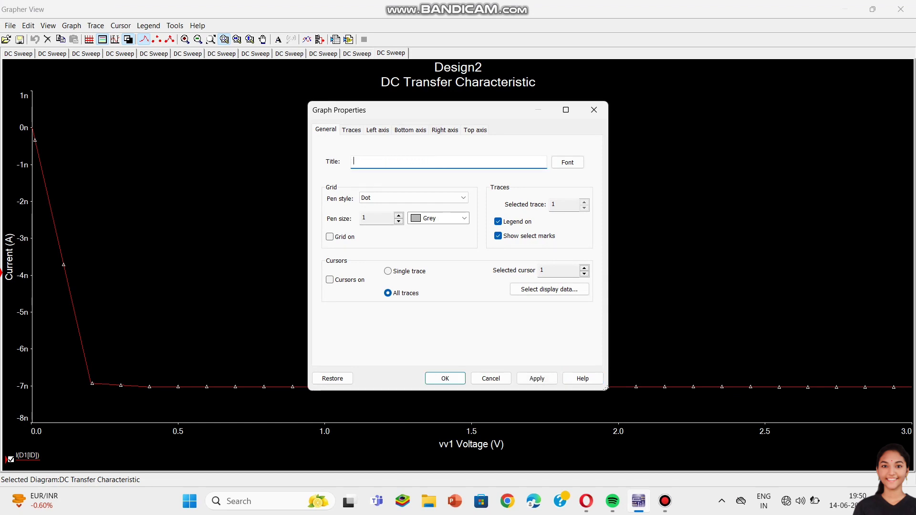
text(pn jun)
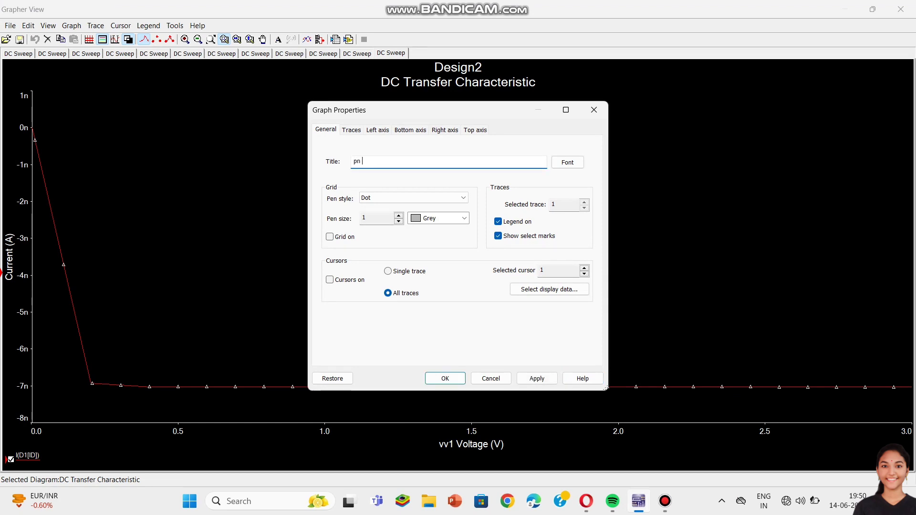